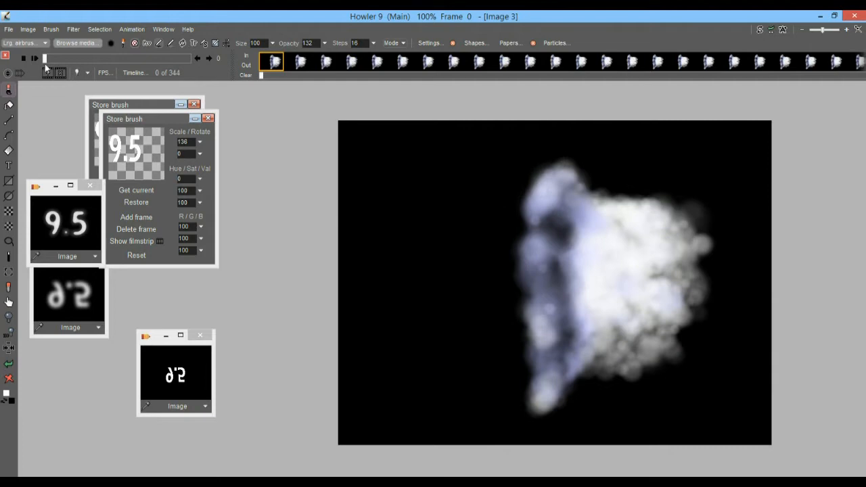
Play the particle animation and scrub along its timeline to frame 323.
left_click(35, 56)
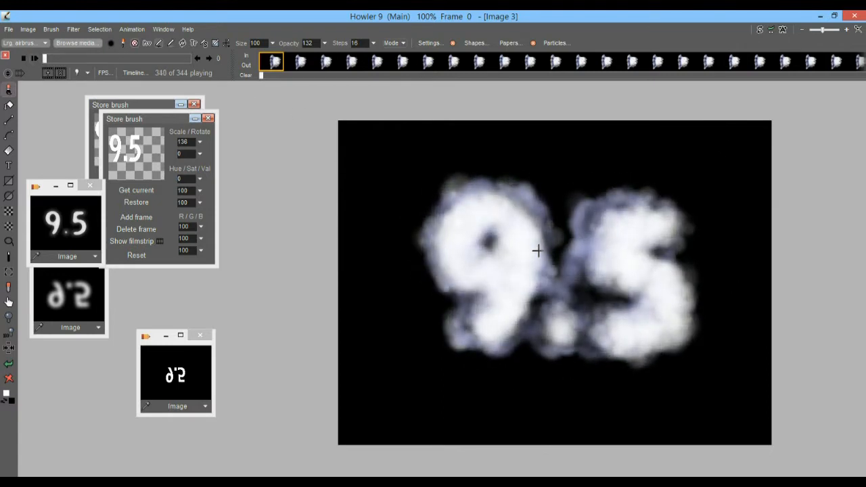
left_click_drag(53, 57, 175, 62)
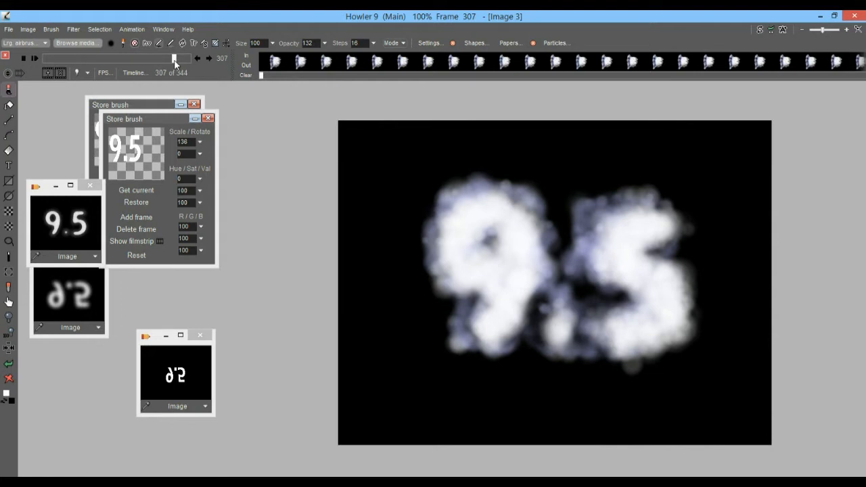
mouse_move(174, 62)
left_mouse_down()
mouse_move(128, 62)
mouse_move(181, 65)
left_mouse_up()
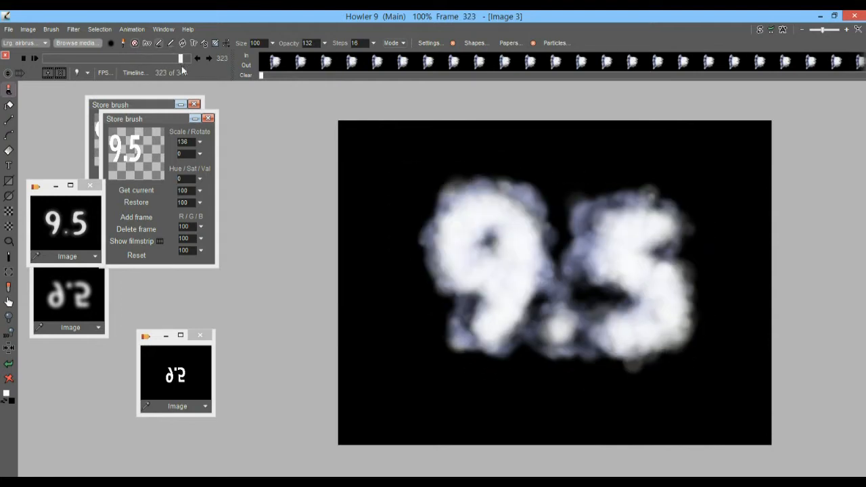
Recall the stored sharp and blurred 9.5 images onto the canvas to examine them.
left_click(77, 218)
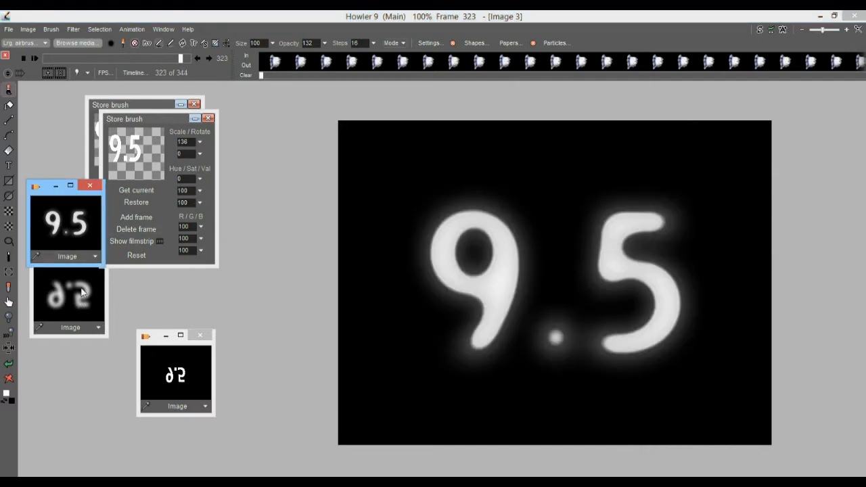
key("ctrl+d")
left_click(70, 214)
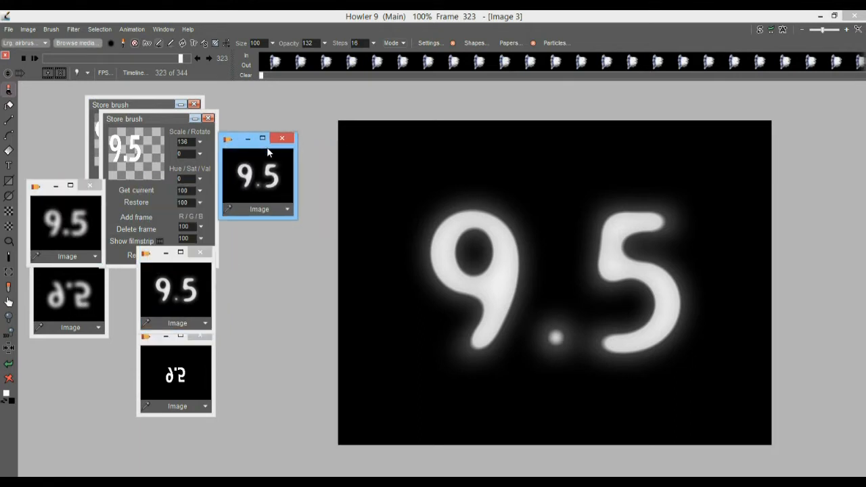
left_click(74, 213)
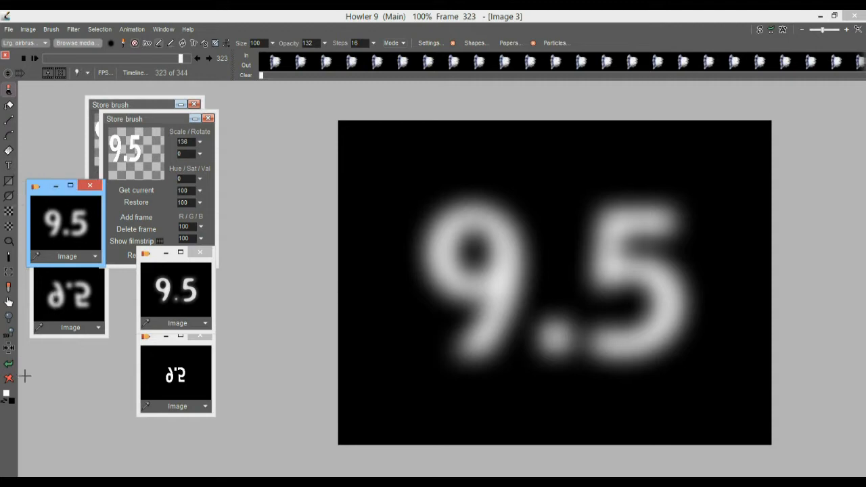
Clear the canvas and enter the text 9 with the Text tool.
left_click(11, 380)
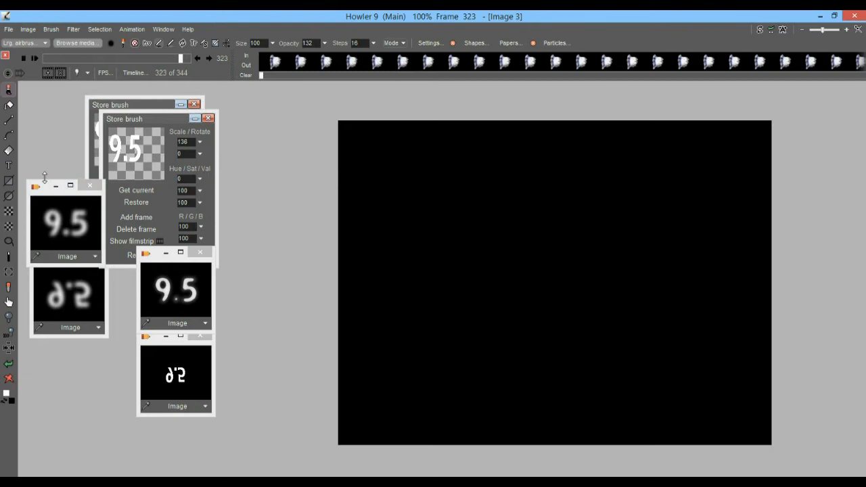
left_click(9, 165)
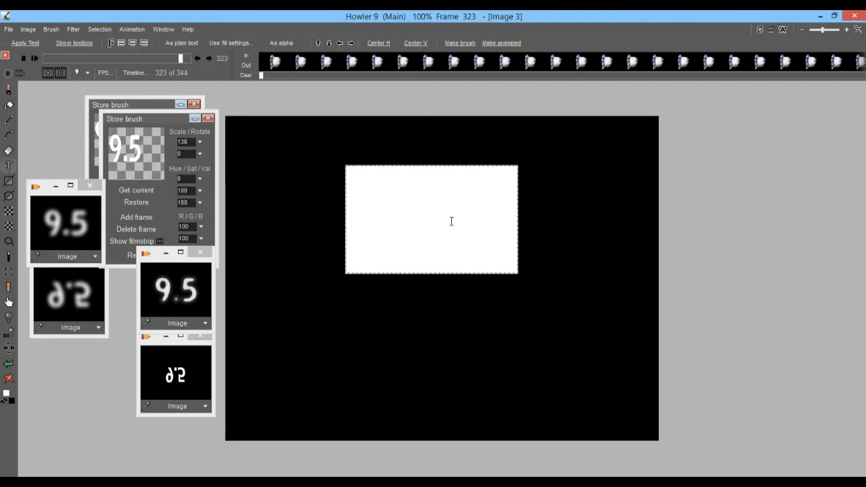
type("9")
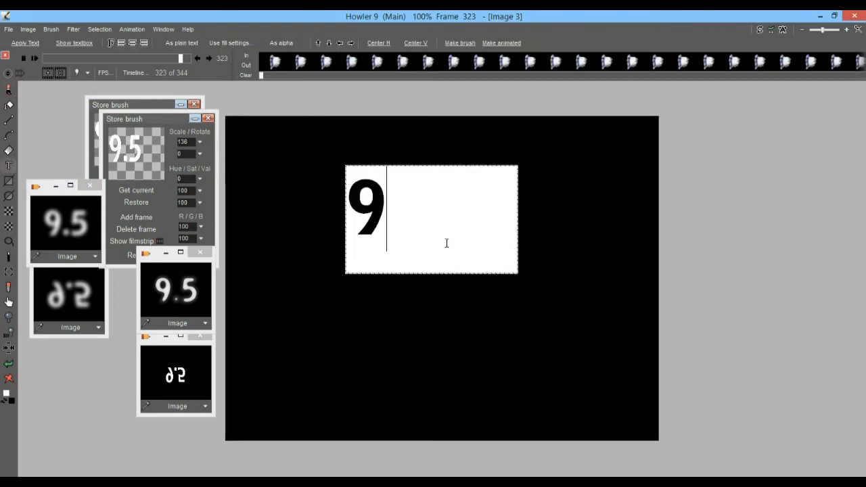
Set the text's font size to 120 in the font settings.
left_click(112, 43)
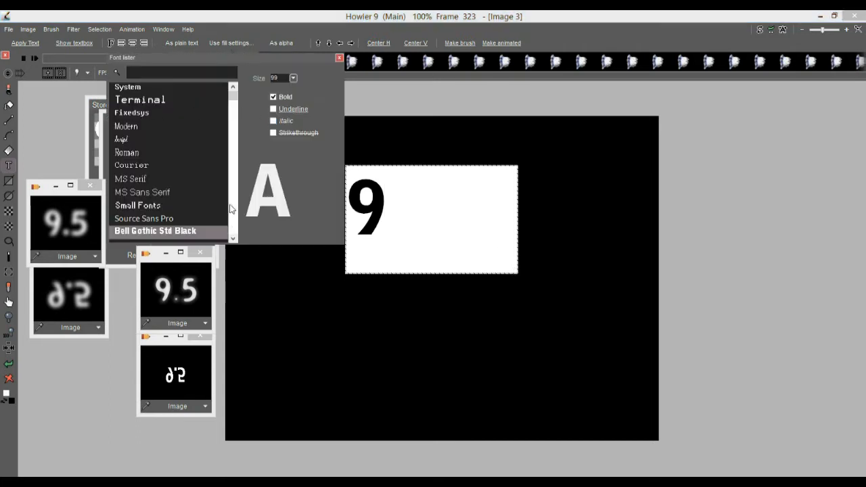
left_click(293, 77)
left_click_drag(283, 91, 300, 93)
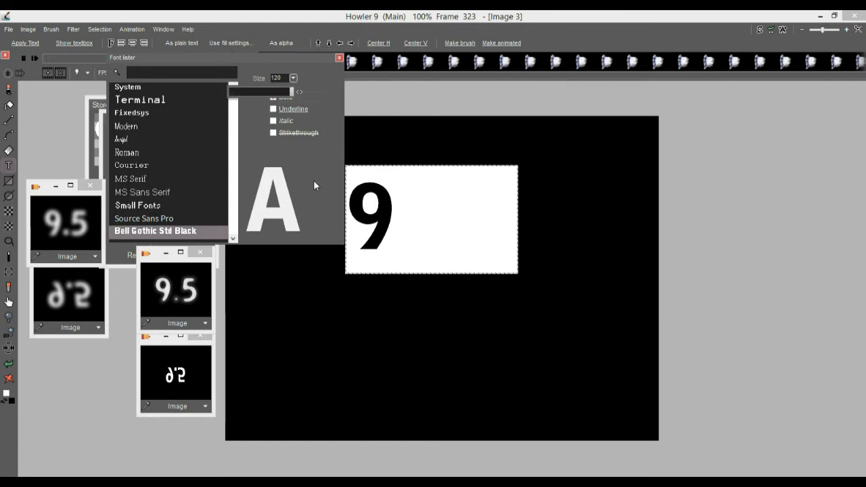
left_click(340, 58)
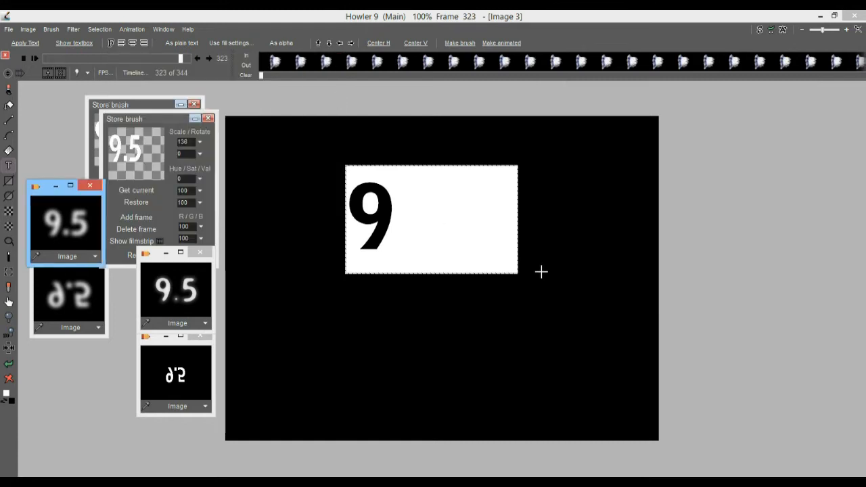
Shrink the text box to fit the 9, move it to the canvas center and turn the text into a brush.
left_click_drag(518, 274, 405, 271)
left_click_drag(376, 215, 440, 281)
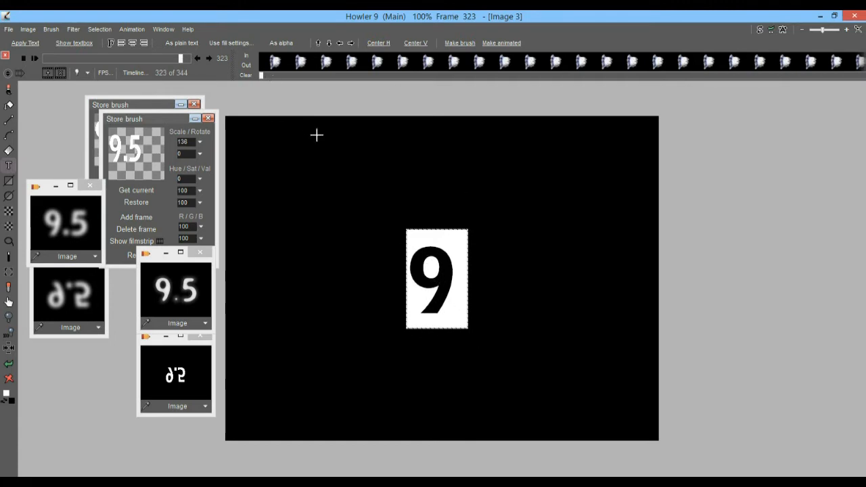
left_click(453, 45)
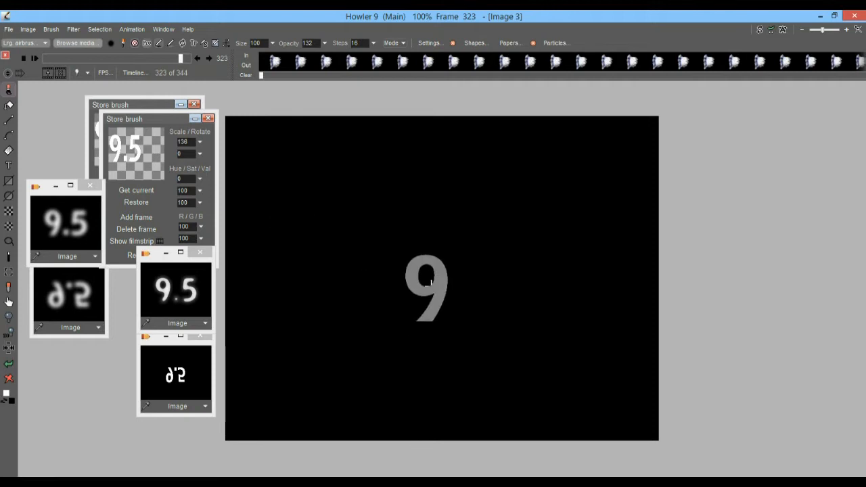
Store a managed copy of the 9 brush beside the canvas and set its scale to 200.
left_click(56, 31)
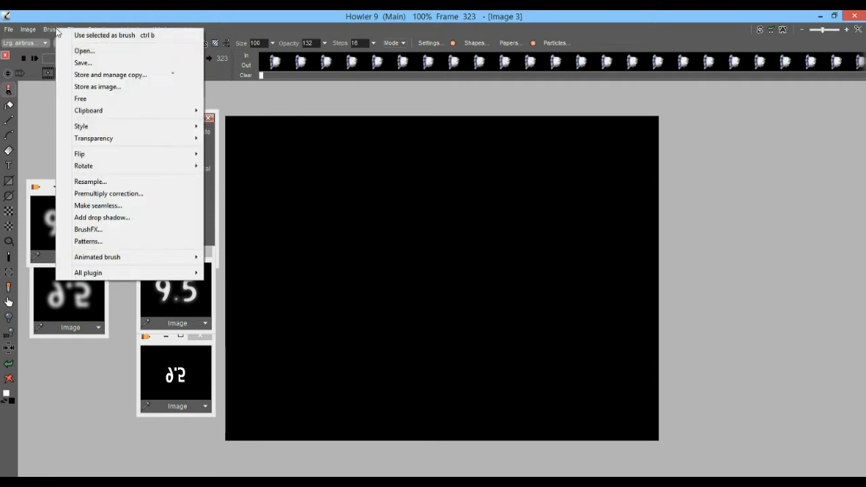
left_click(127, 75)
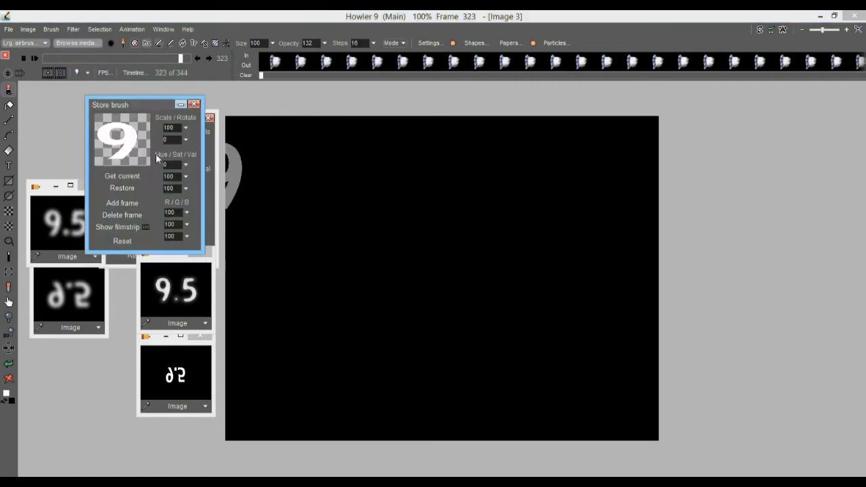
mouse_move(139, 105)
left_mouse_down()
mouse_move(610, 142)
mouse_move(685, 155)
mouse_move(682, 162)
left_mouse_up()
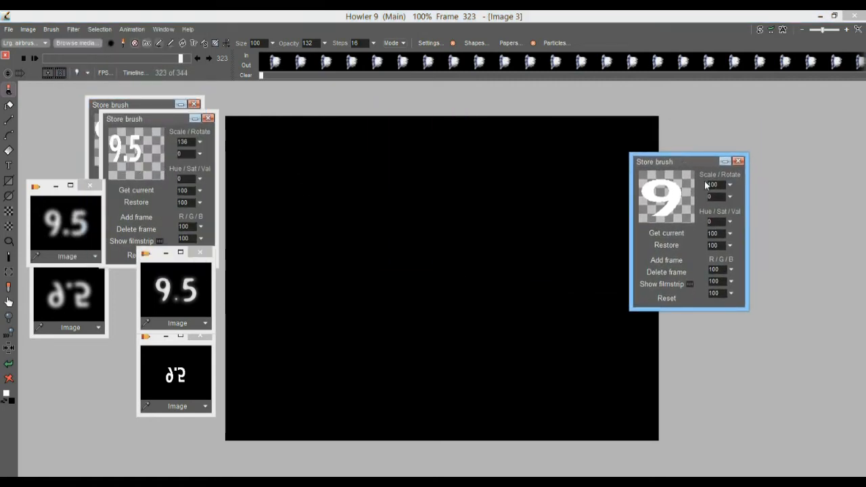
left_click(730, 185)
left_click_drag(713, 198, 738, 203)
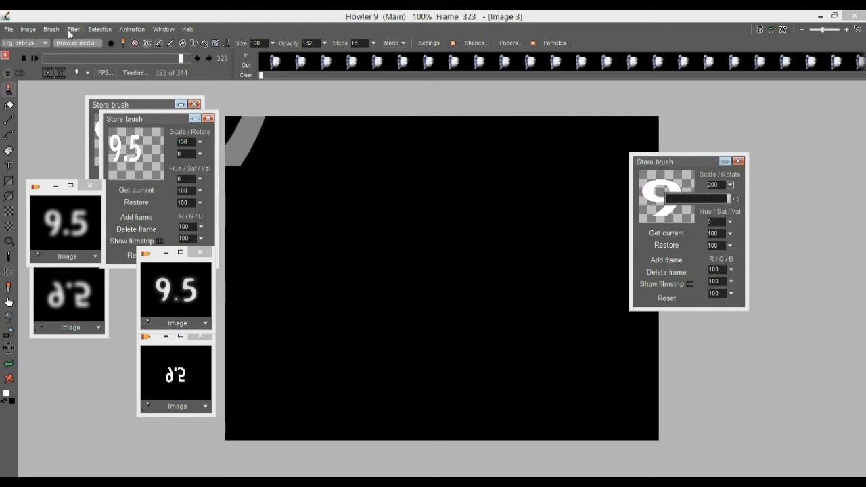
Store a second managed copy from the enlarged 9 brush and set its scale to 200 as well.
left_click(663, 153)
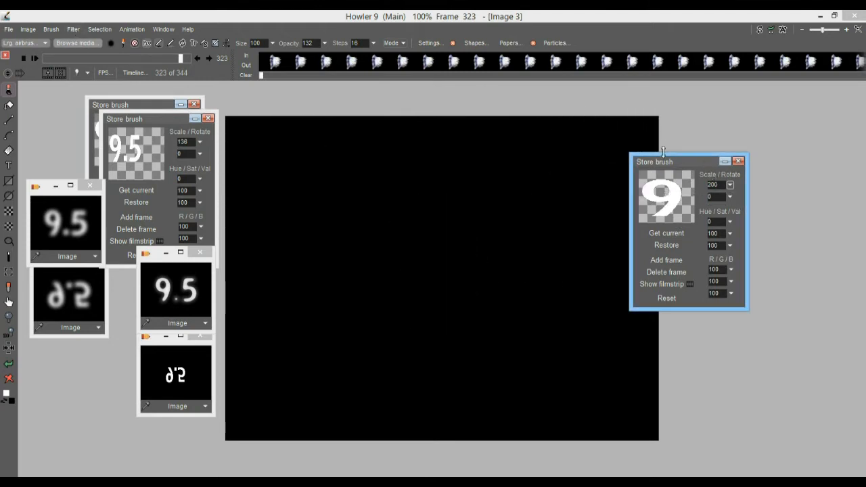
left_click(52, 29)
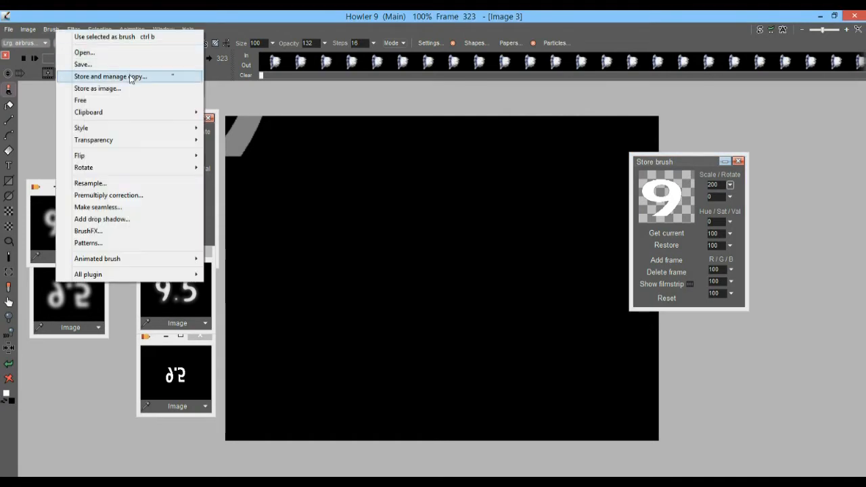
left_click(128, 76)
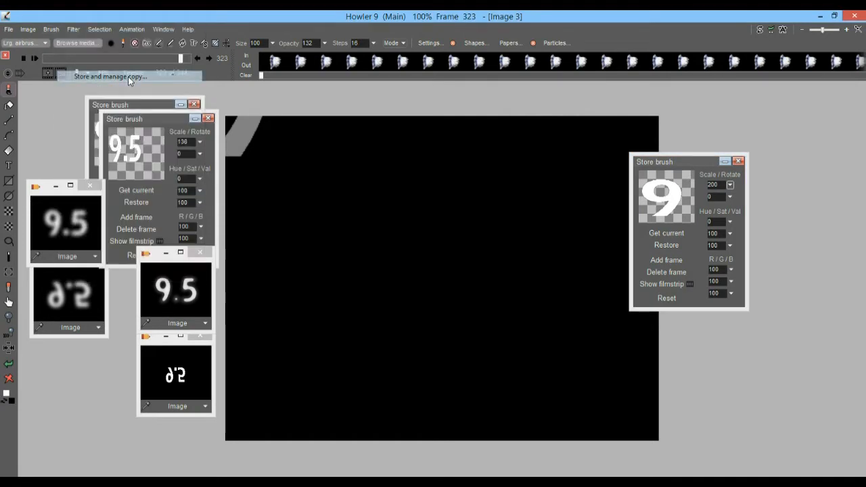
left_click(199, 141)
left_click_drag(200, 159, 214, 157)
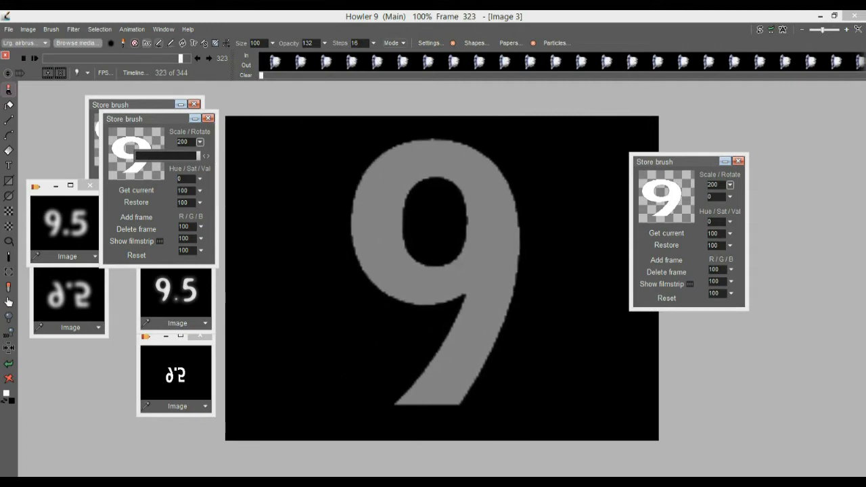
Store a copy of the twice-enlarged 9 brush and stamp it once in the middle of the canvas.
left_click(52, 29)
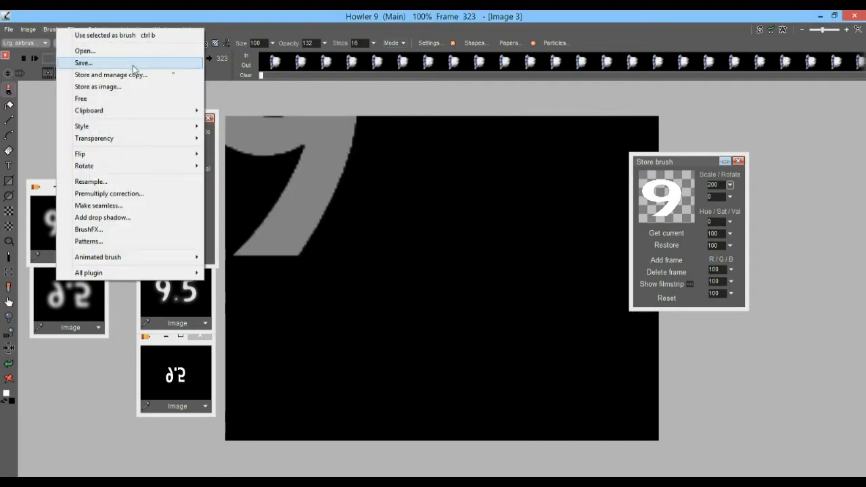
left_click(135, 74)
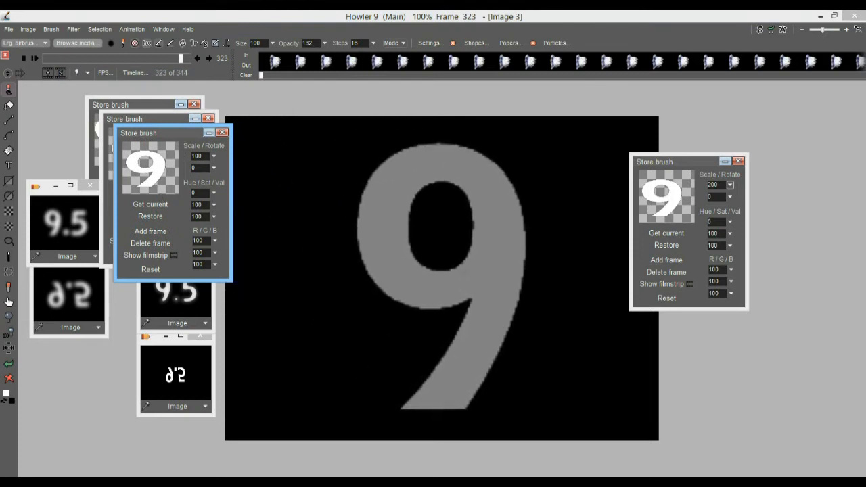
left_click(448, 270)
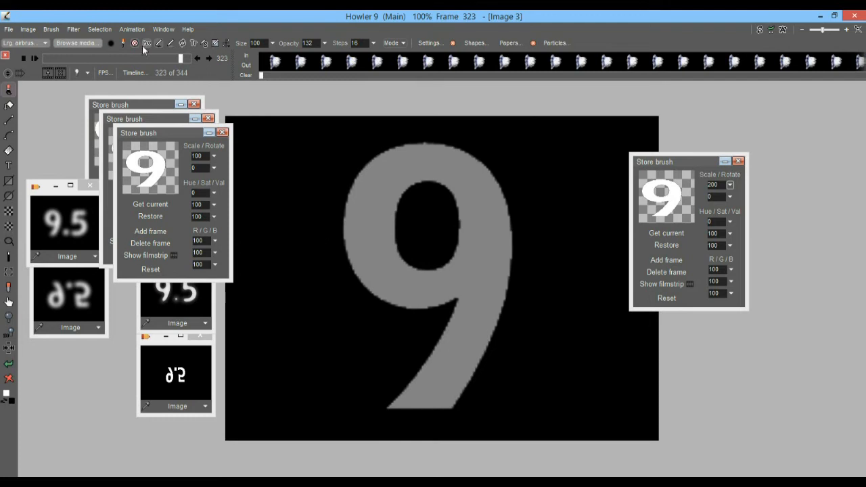
Expand the dynamic range of the current image only, without applying it to the animation.
left_click(28, 29)
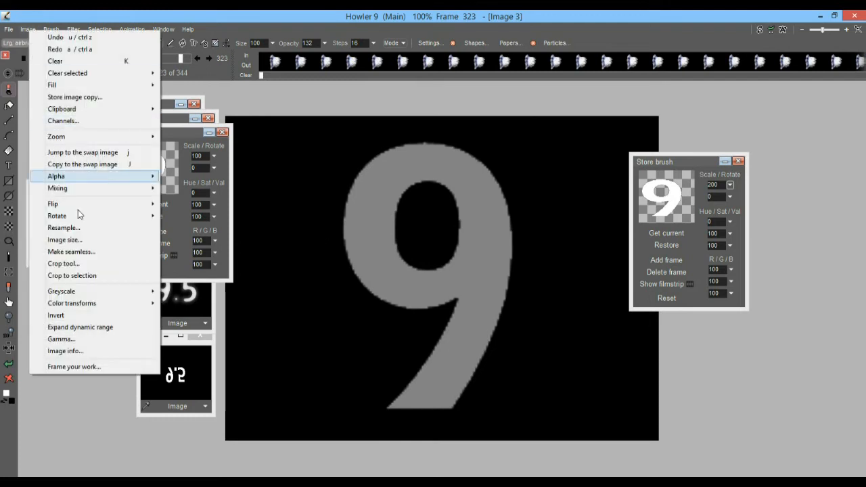
left_click(80, 327)
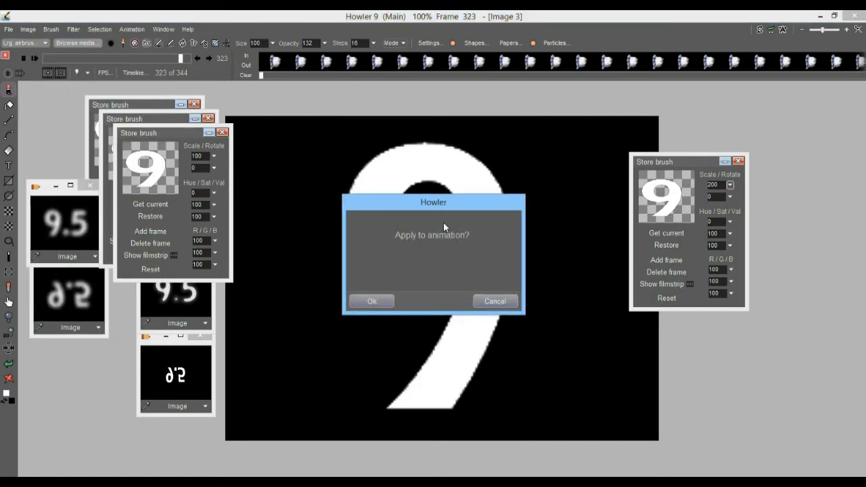
left_click(495, 301)
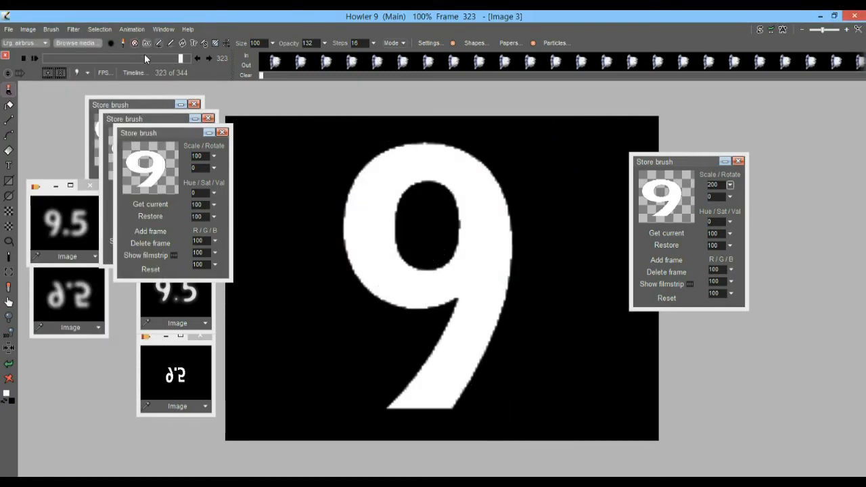
Minimize the stored brush windows to tidy the workspace around the canvas.
left_click(209, 133)
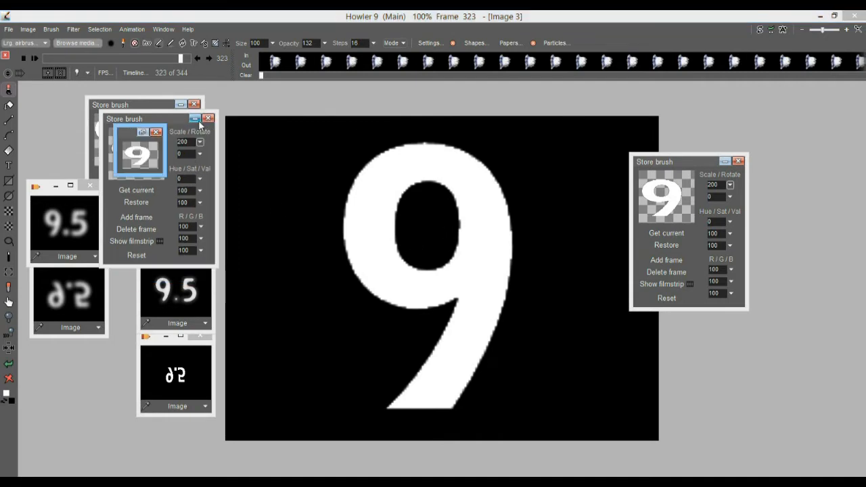
left_click(182, 105)
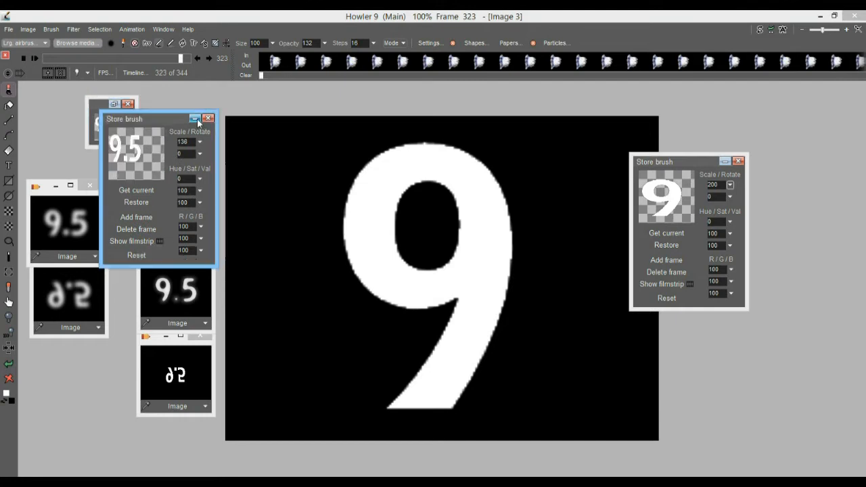
left_click(728, 162)
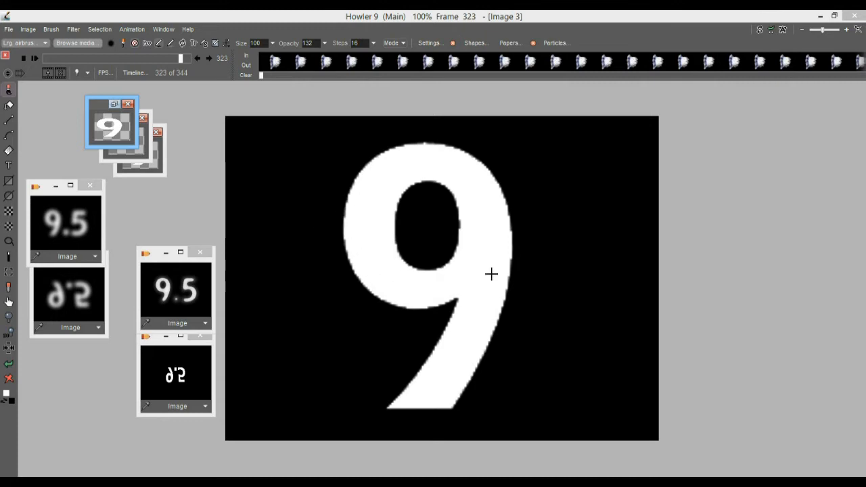
Free the existing 344-frame animation from memory and confirm its removal.
left_click(70, 31)
left_click(199, 15)
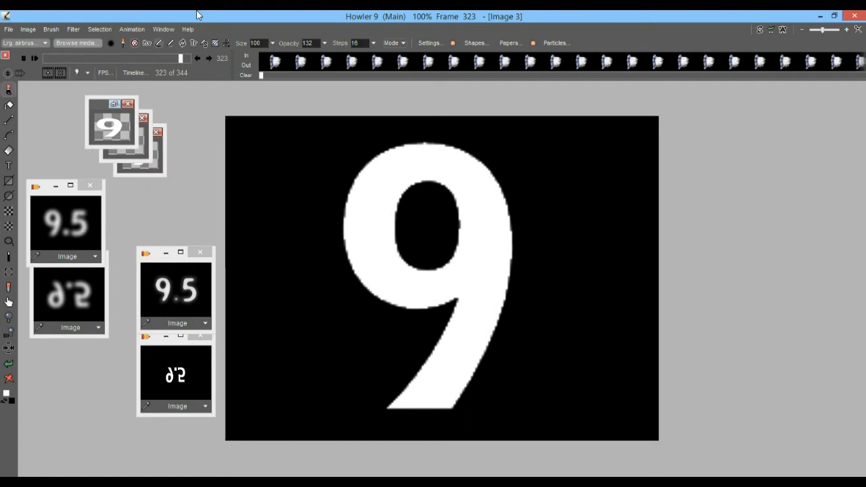
left_click(129, 30)
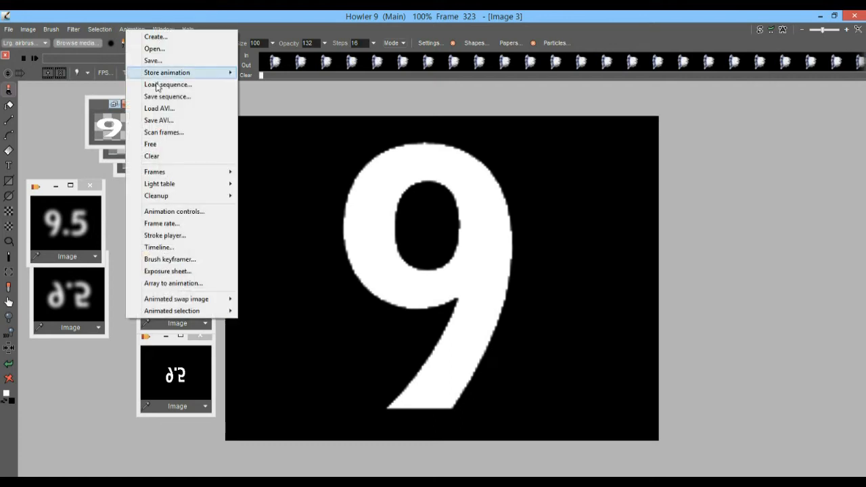
left_click(164, 145)
left_click(372, 302)
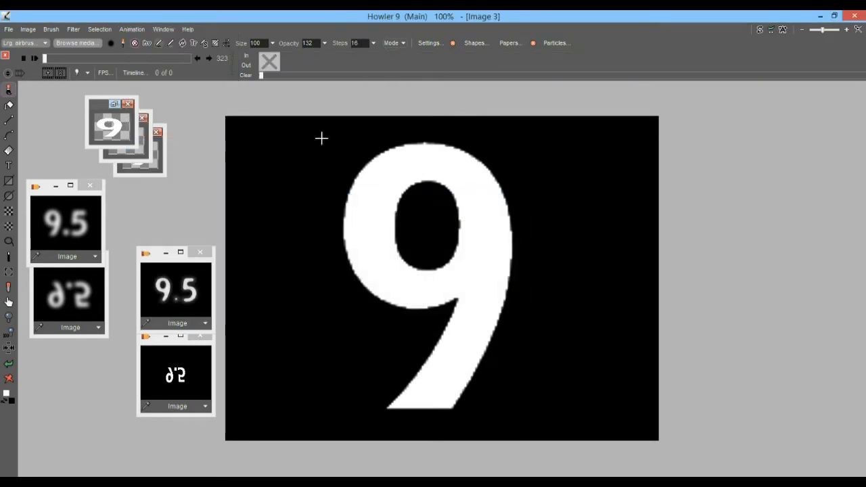
Hide the animation controls and apply a strong Gaussian blur to the white 9 with the Approximate algorithm.
left_click(73, 29)
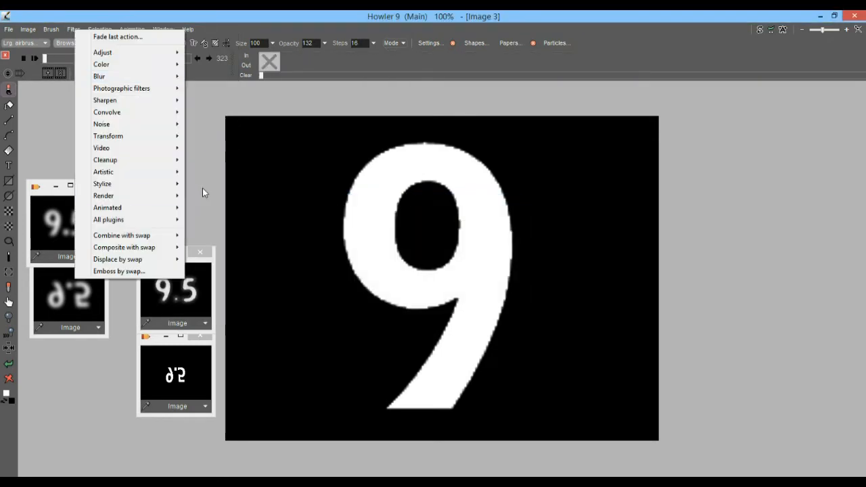
left_click(8, 56)
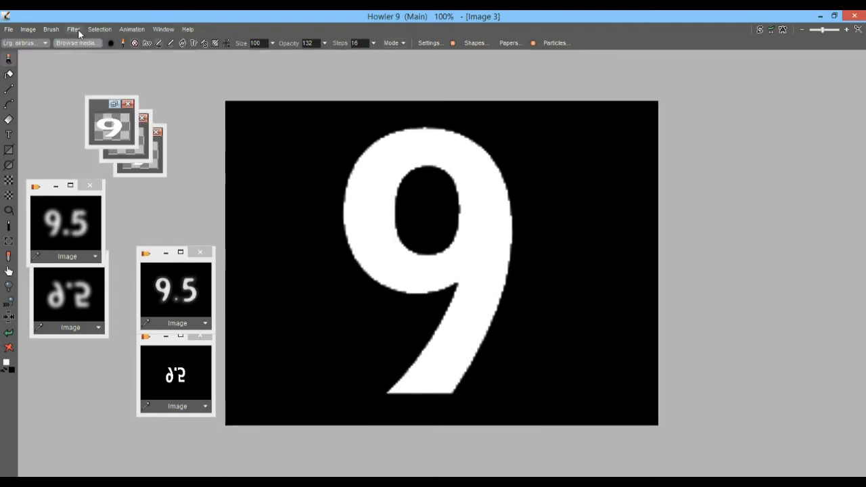
left_click(76, 29)
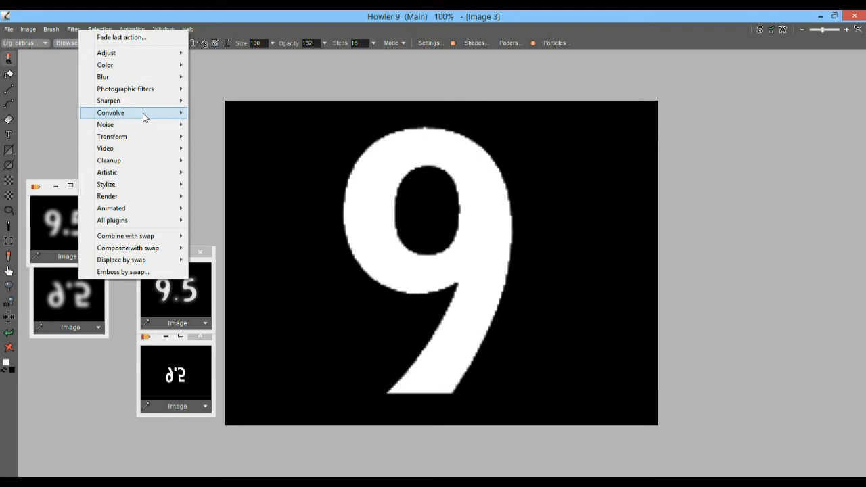
mouse_move(135, 76)
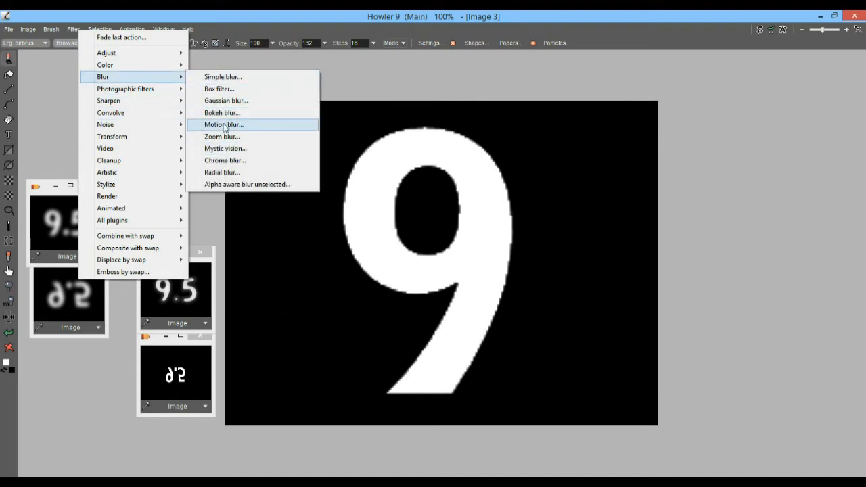
left_click(227, 101)
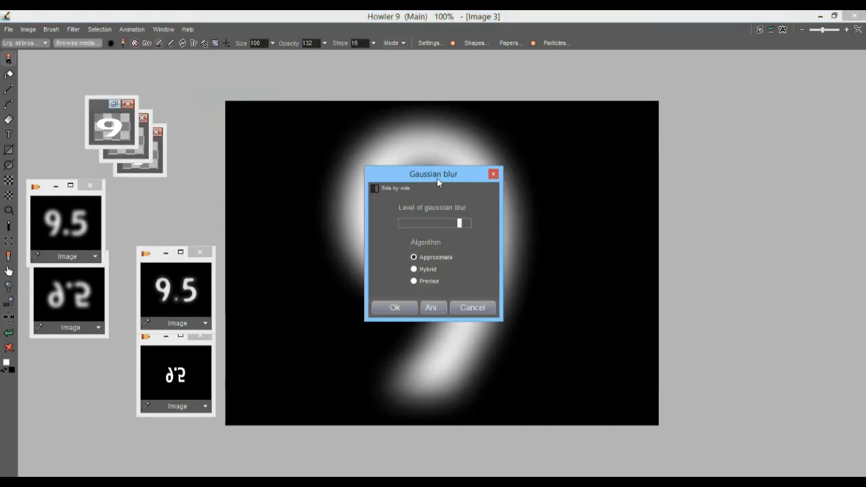
left_click_drag(438, 182, 701, 179)
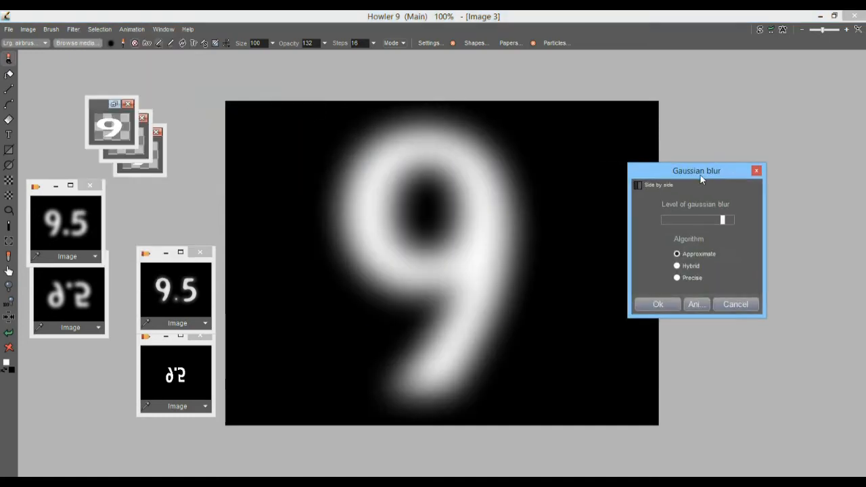
left_click(668, 305)
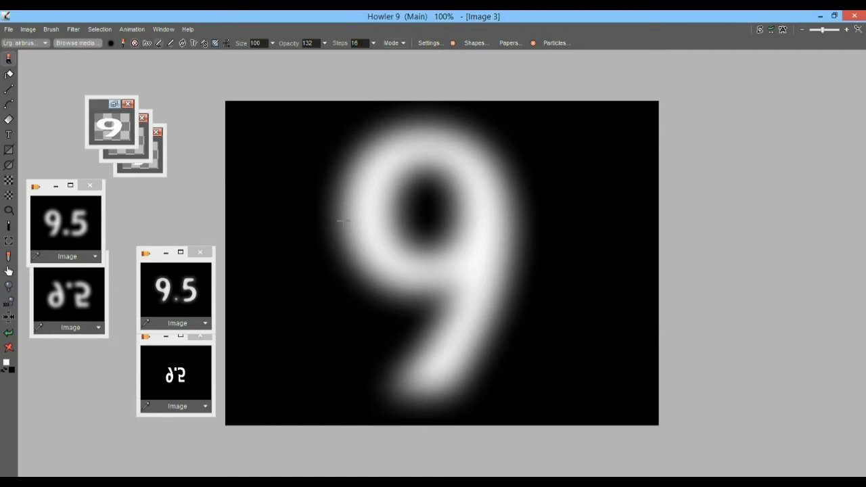
Apply a threshold of 183 to the blurred 9 to get a hard-edged, rounded shape.
left_click(74, 28)
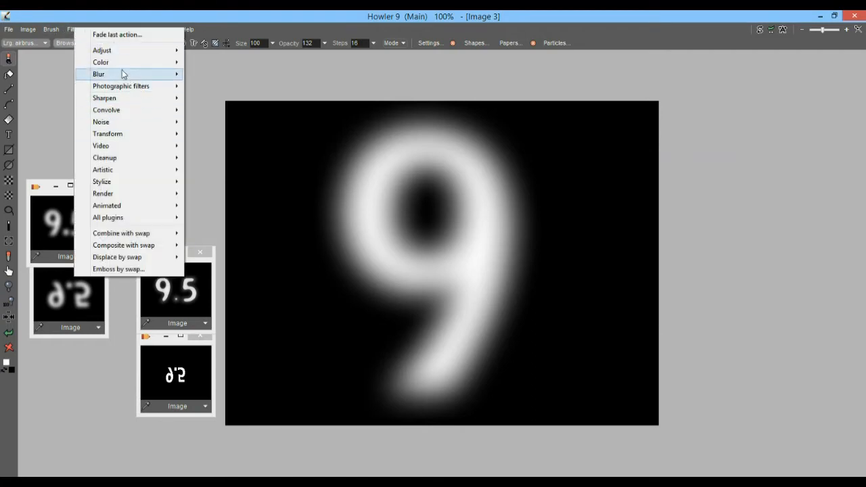
mouse_move(123, 52)
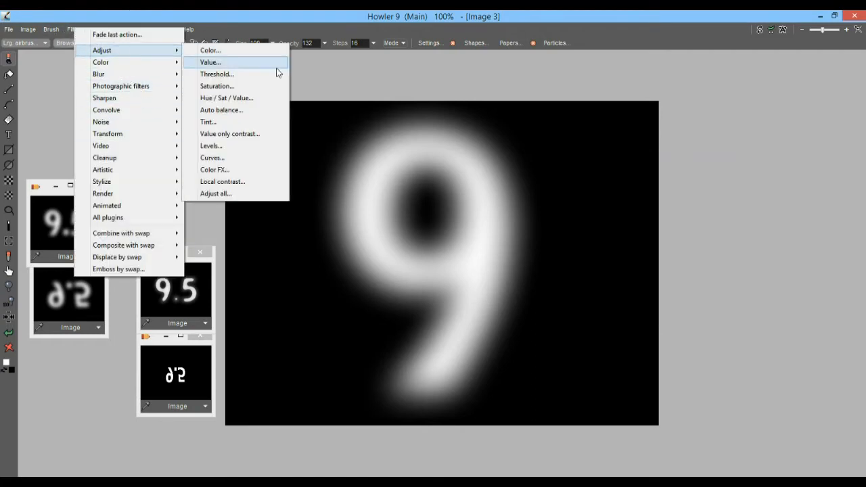
left_click(227, 75)
left_click_drag(408, 189, 636, 178)
left_click_drag(593, 238, 689, 241)
left_click(609, 280)
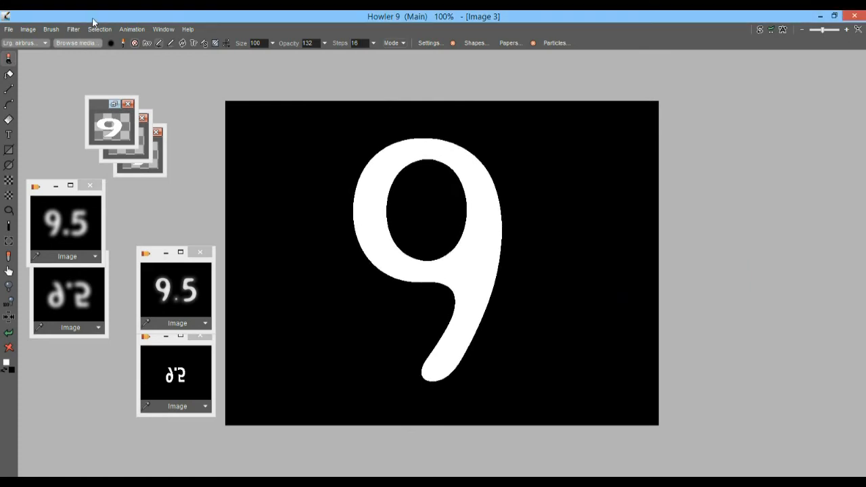
left_click(74, 29)
mouse_move(135, 51)
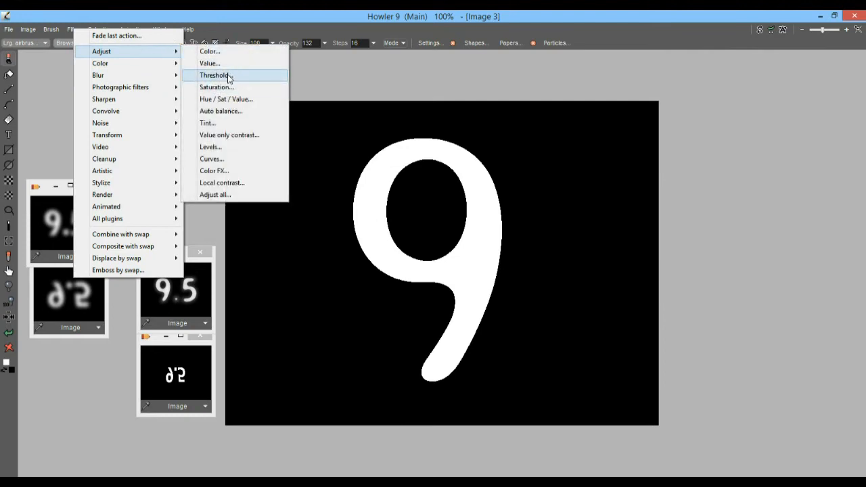
left_click(229, 75)
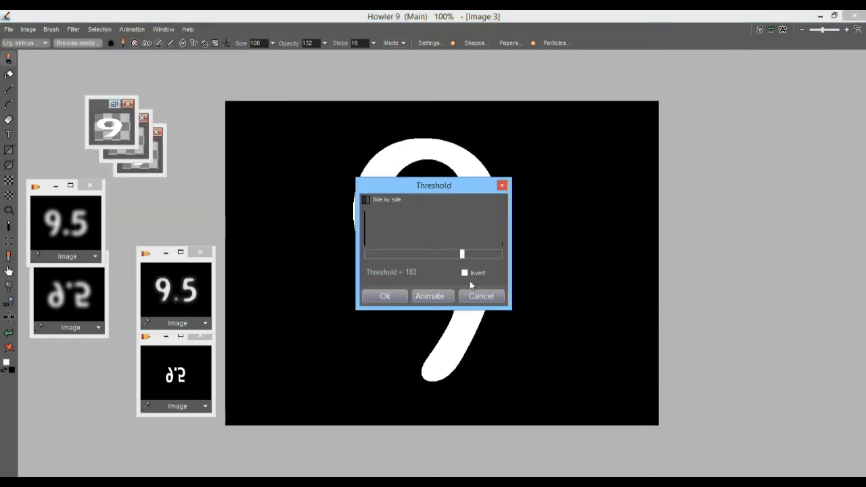
left_click(481, 297)
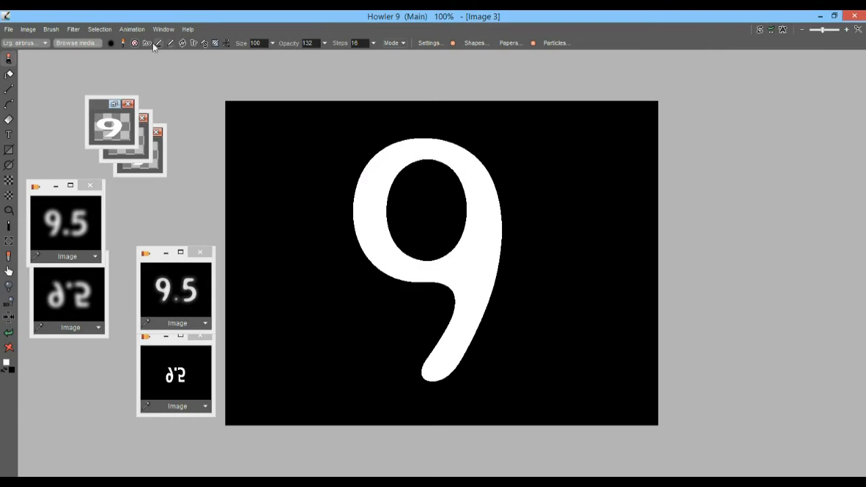
Soften the edges of the rounded 9 with a light Gaussian blur and store a copy of the image.
left_click(76, 29)
mouse_move(147, 79)
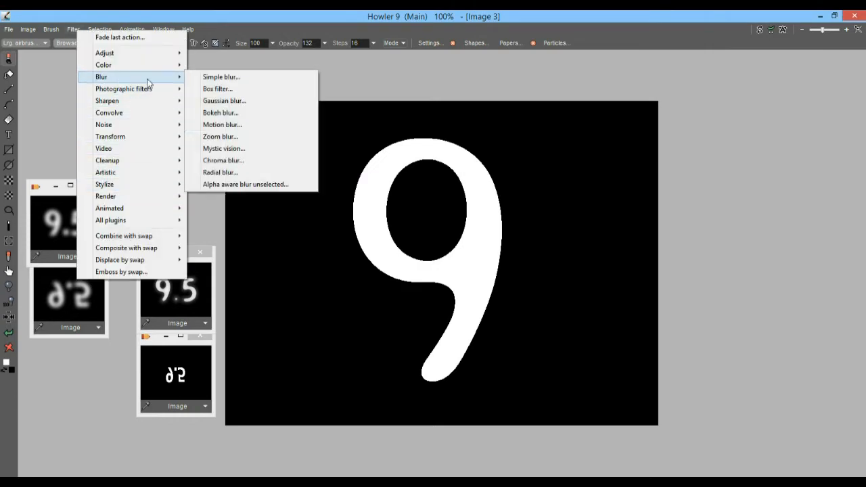
left_click(238, 101)
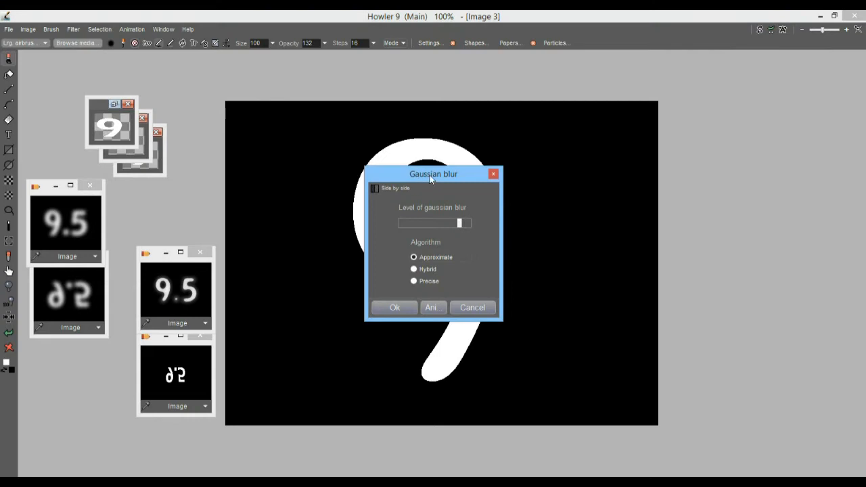
left_click_drag(524, 228, 626, 172)
left_click_drag(665, 212, 617, 218)
left_click(599, 293)
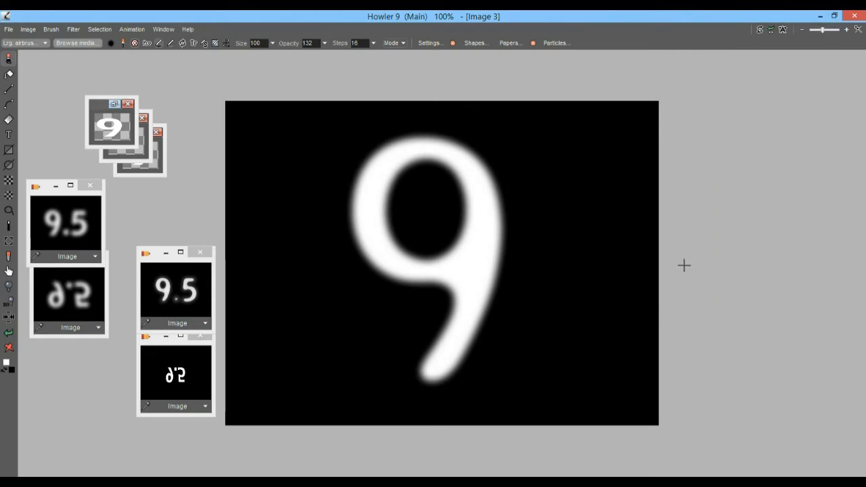
left_click(27, 29)
left_click(74, 98)
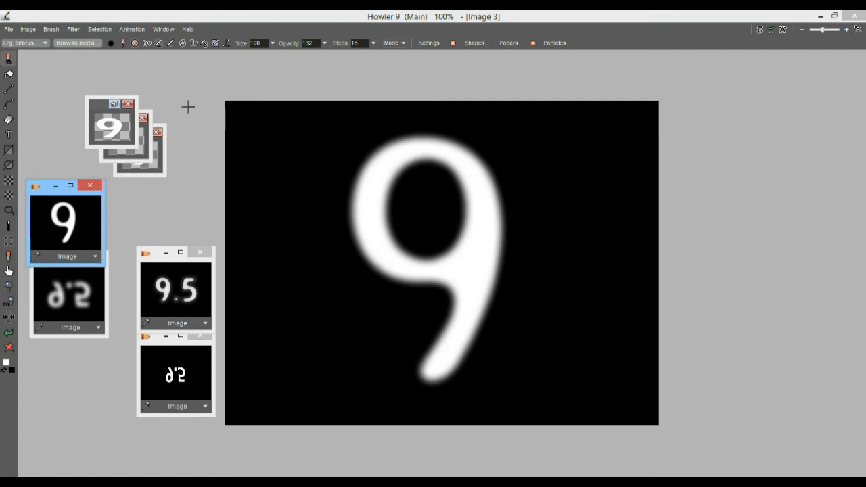
Create a 200-frame animation at 30 fps (NTSC video), initialized by copying the current frame.
left_click(138, 28)
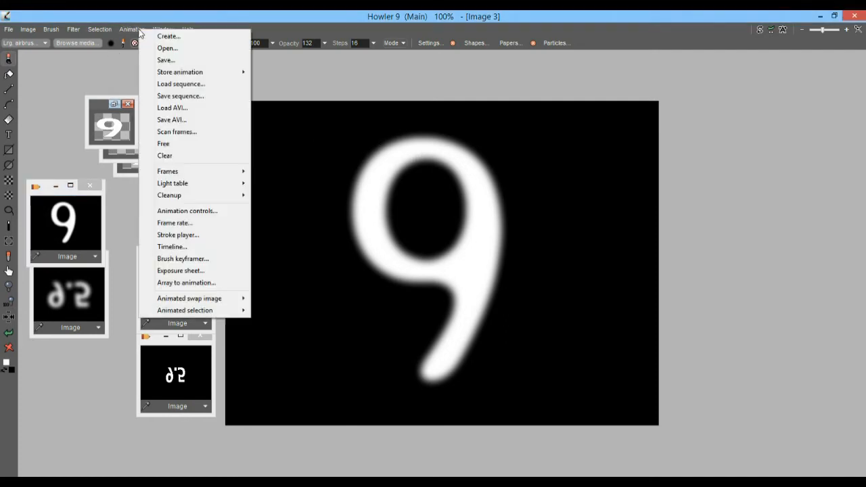
left_click(163, 35)
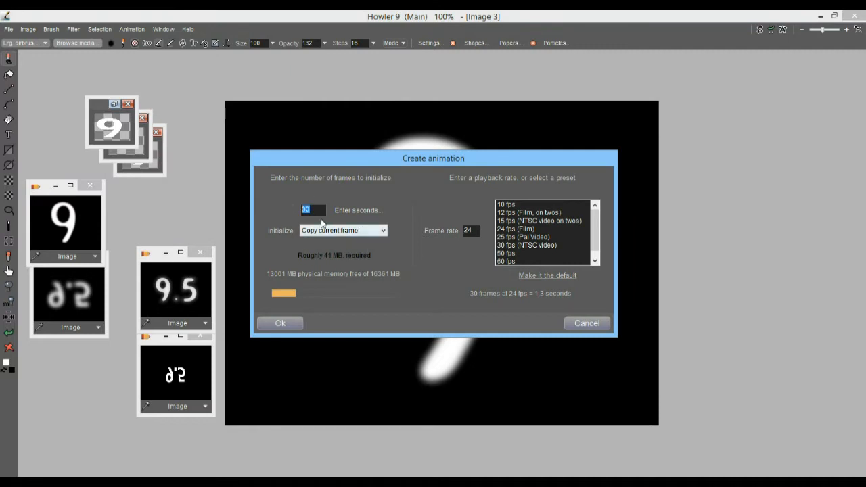
type("200")
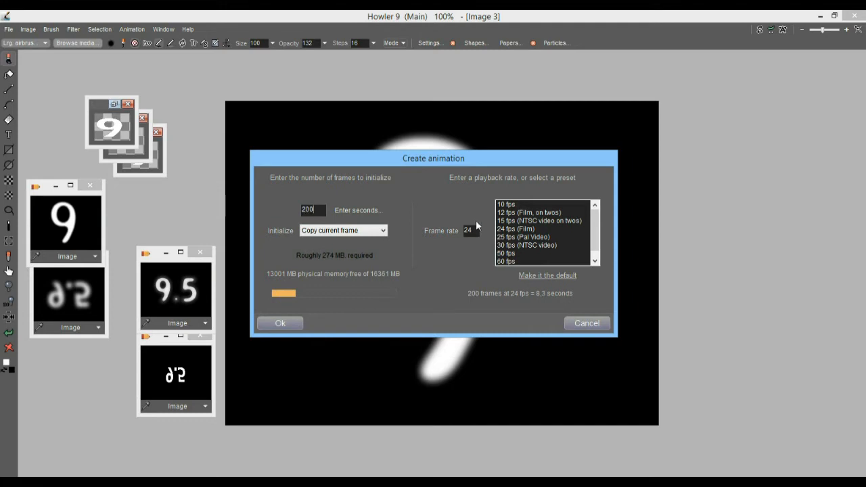
left_click(528, 245)
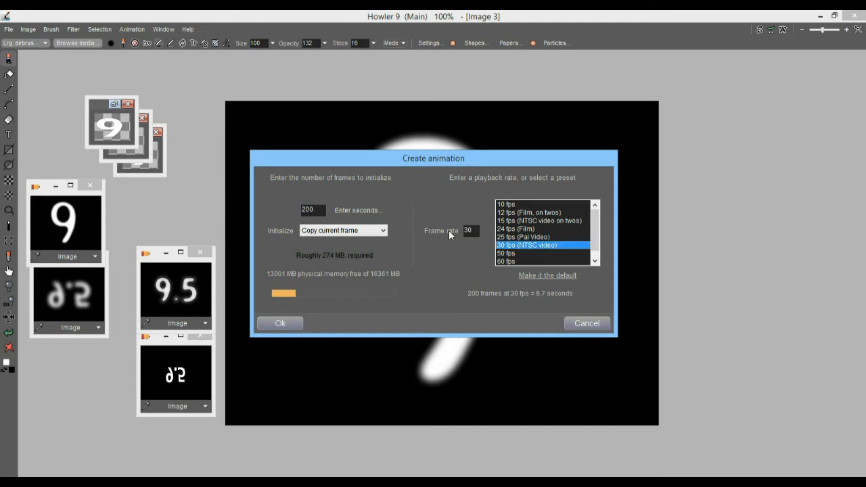
left_click(270, 322)
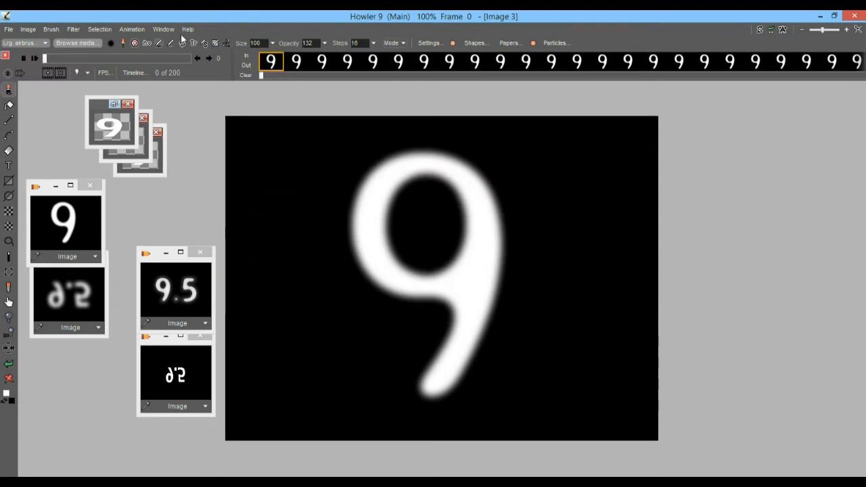
Clear all frames of the animation to black and restore the stored soft 9 in frame 0.
left_click(132, 29)
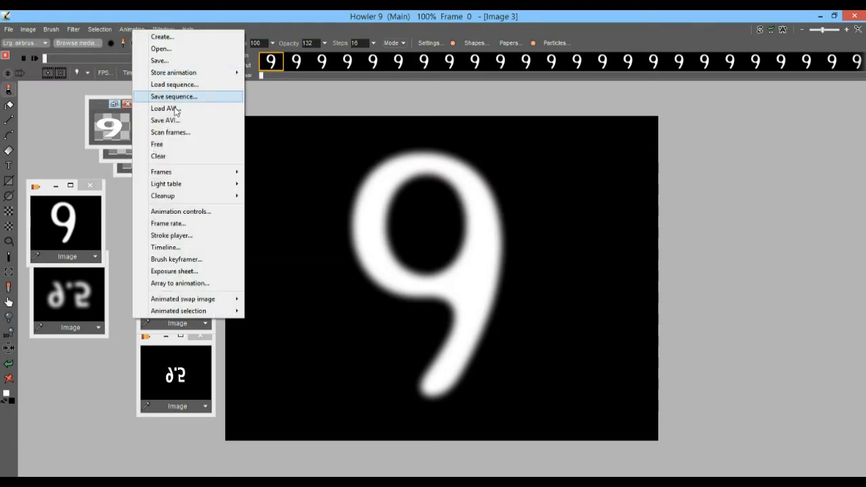
left_click(168, 158)
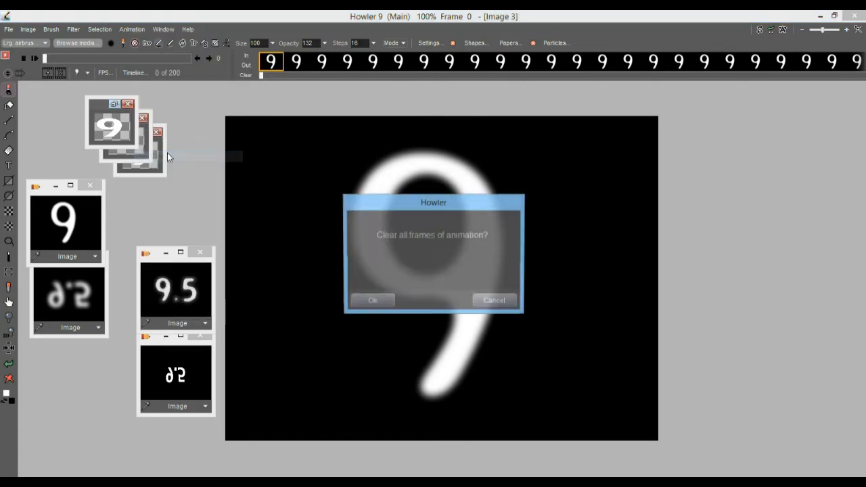
left_click(374, 303)
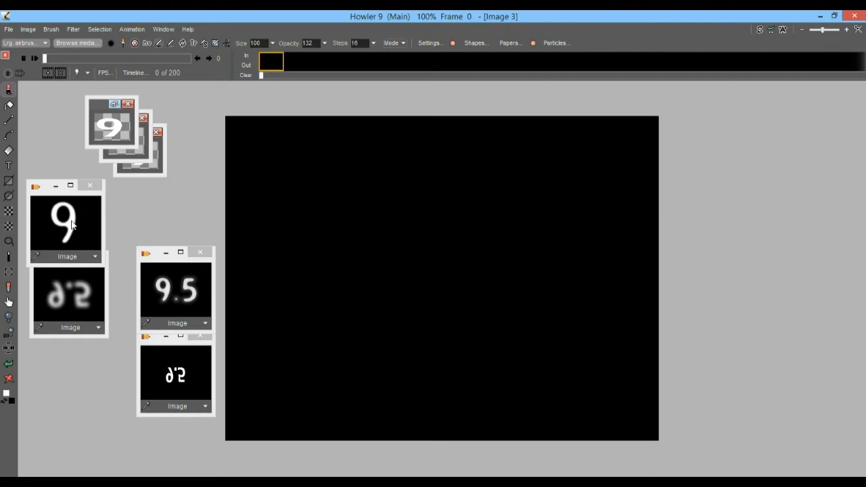
left_click(63, 223)
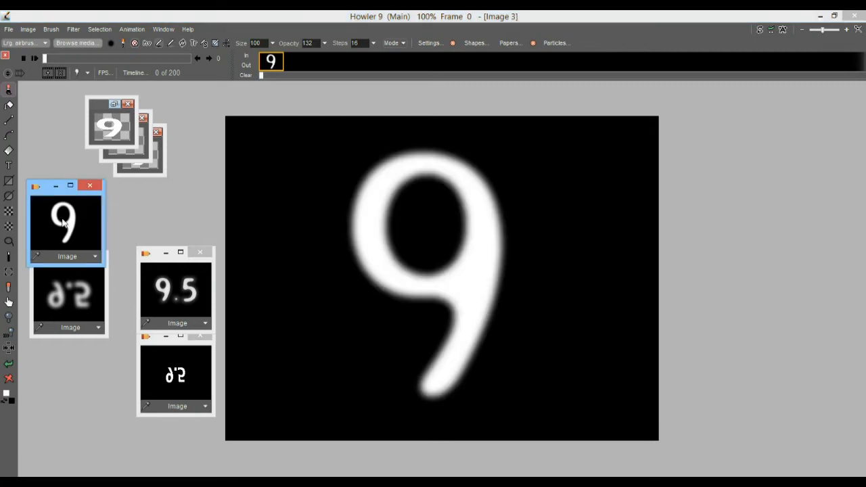
Scrub through the first frames of the animation to compare them, and return to frame 0.
left_click(276, 63)
left_click_drag(310, 71, 279, 62)
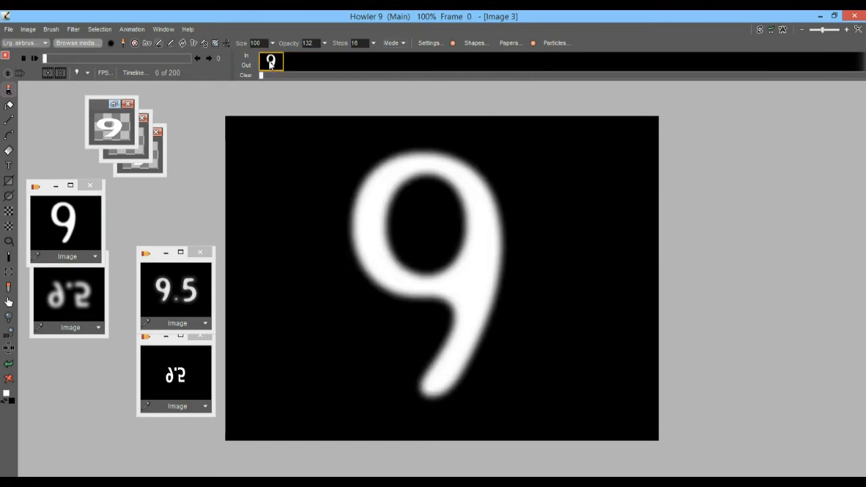
left_click_drag(288, 63, 267, 71)
left_click(290, 64)
left_click_drag(289, 64, 611, 75)
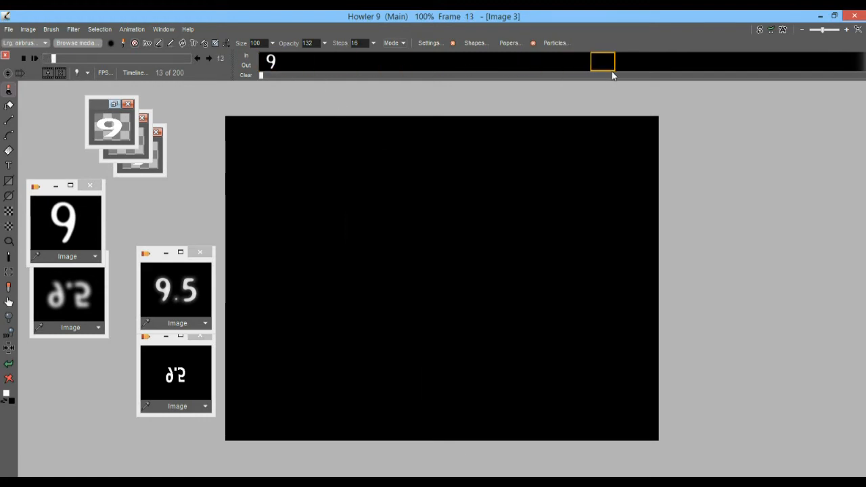
left_click_drag(611, 71, 260, 62)
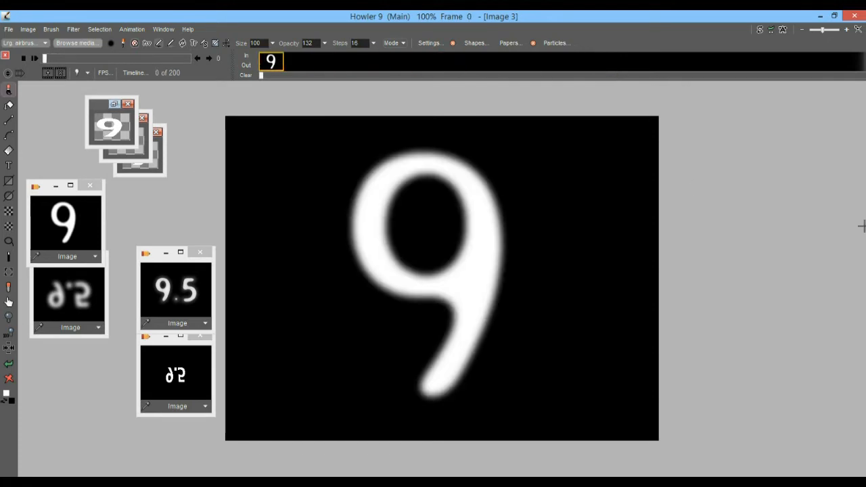
Show the hidden color panels and set the secondary color to blue.
left_click(864, 319)
right_click(828, 142)
right_click(824, 141)
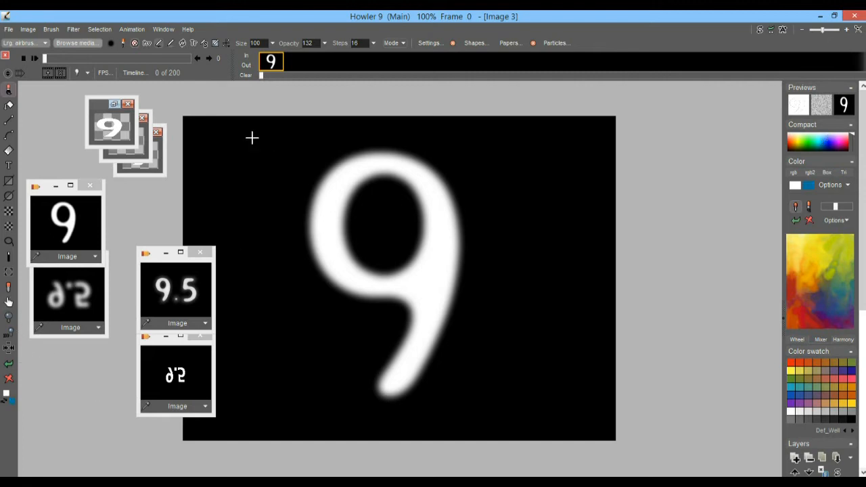
Clear all animation frames to the blue secondary color and restore the stored soft 9 in frame 0.
left_click(143, 29)
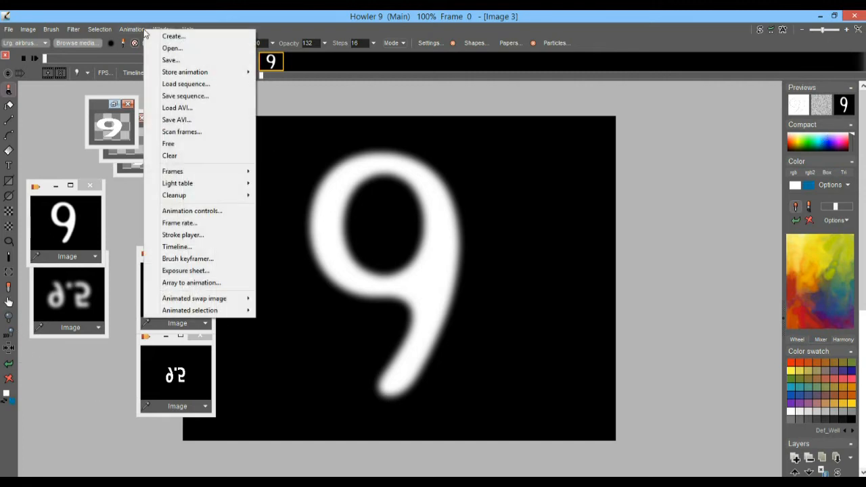
left_click(133, 30)
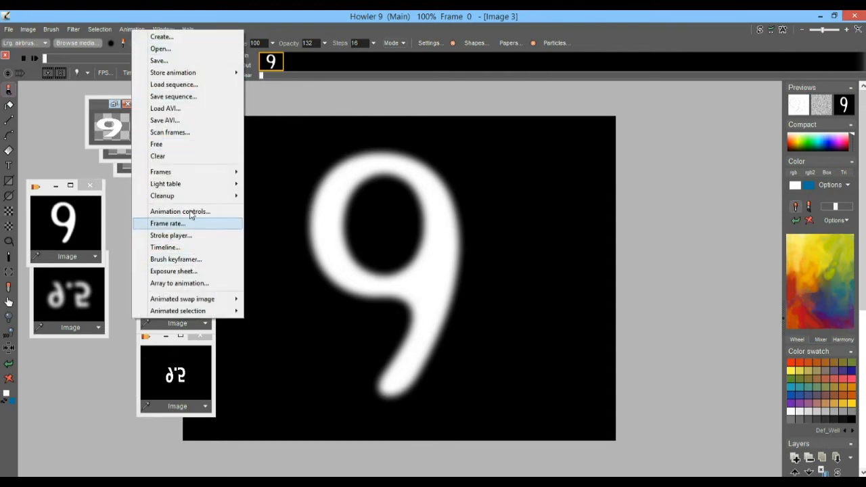
left_click(173, 156)
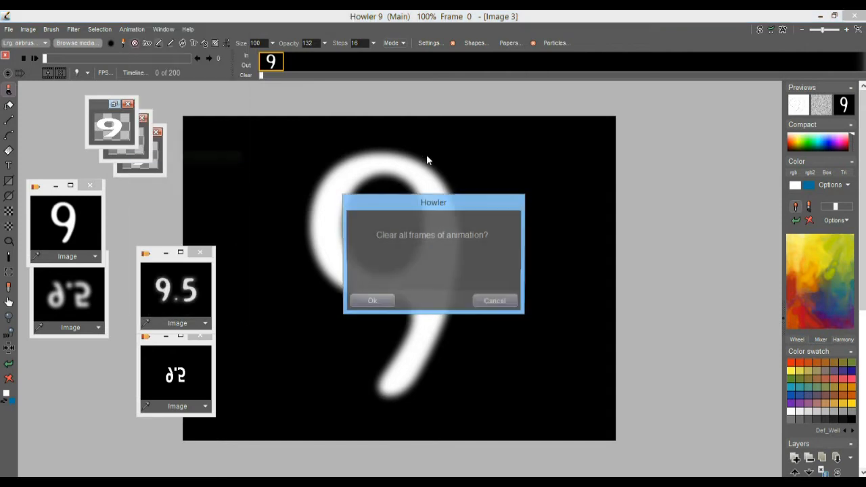
left_click(371, 301)
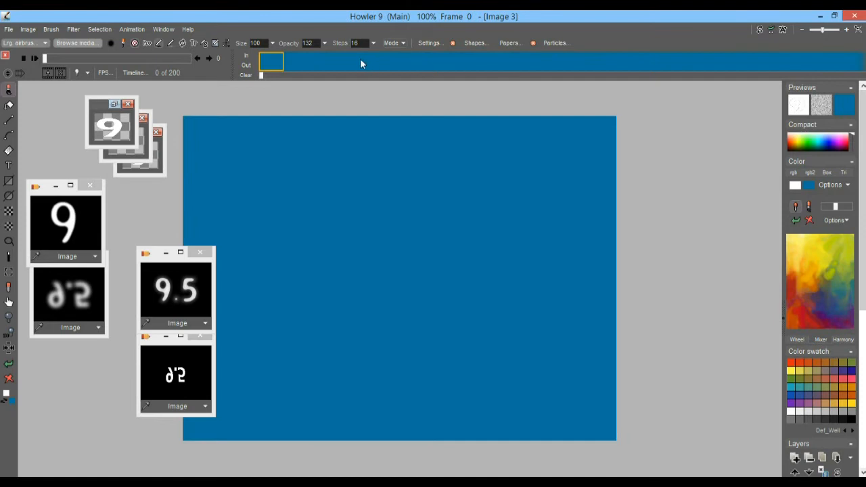
left_click(71, 217)
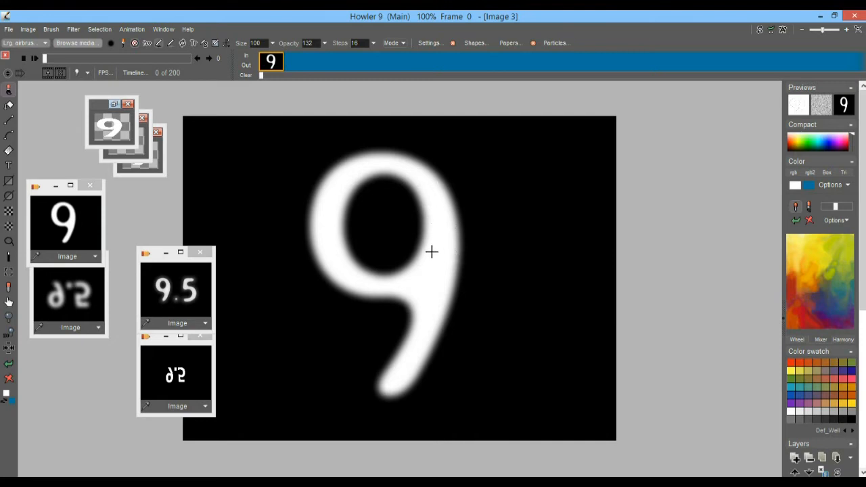
Open the Particle modeler with the soft 9 in frame 0.
left_click_drag(297, 62, 271, 63)
mouse_move(271, 63)
left_mouse_down()
mouse_move(840, 70)
mouse_move(271, 64)
left_mouse_up()
left_click(73, 29)
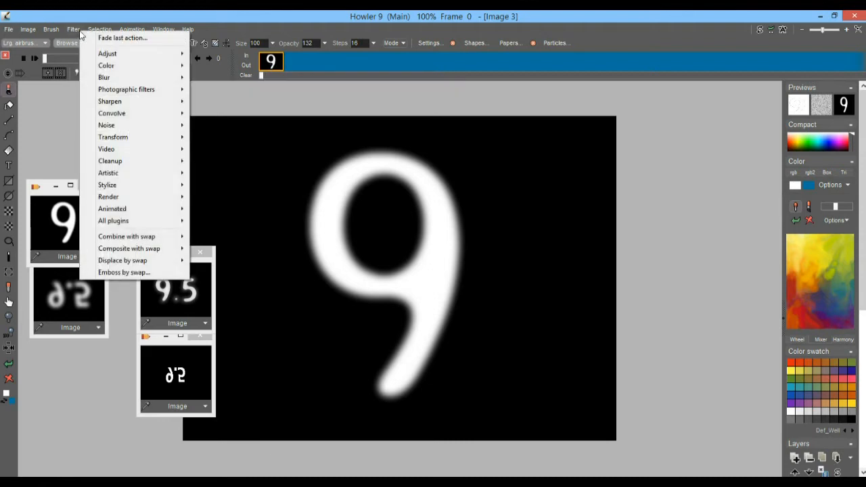
mouse_move(139, 213)
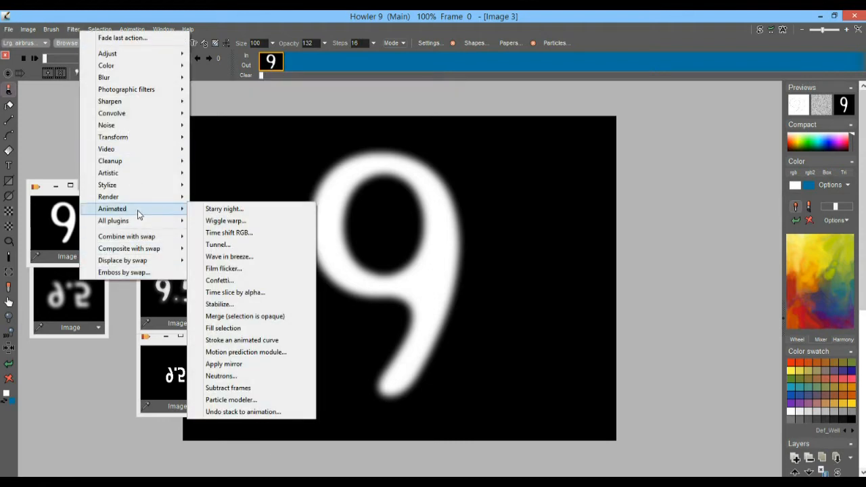
left_click(244, 404)
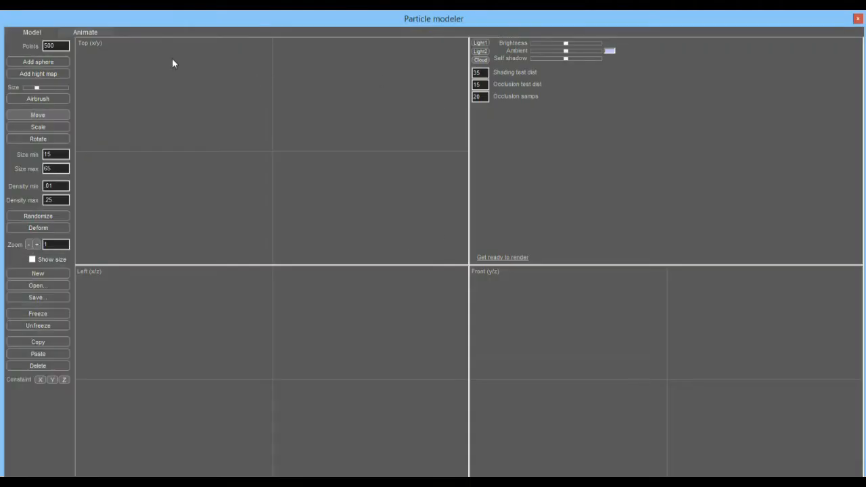
mouse_move(38, 19)
left_mouse_down()
mouse_move(500, 218)
mouse_move(597, 388)
mouse_move(256, 19)
mouse_move(36, 22)
left_mouse_up()
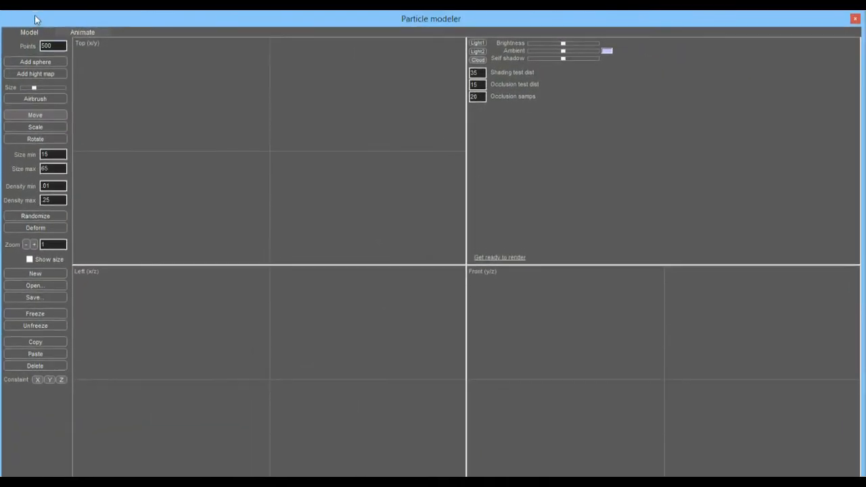
Add four 500-point spheres spread in an arc across the Top view, and clear the model.
left_click(35, 64)
left_click_drag(276, 137, 196, 109)
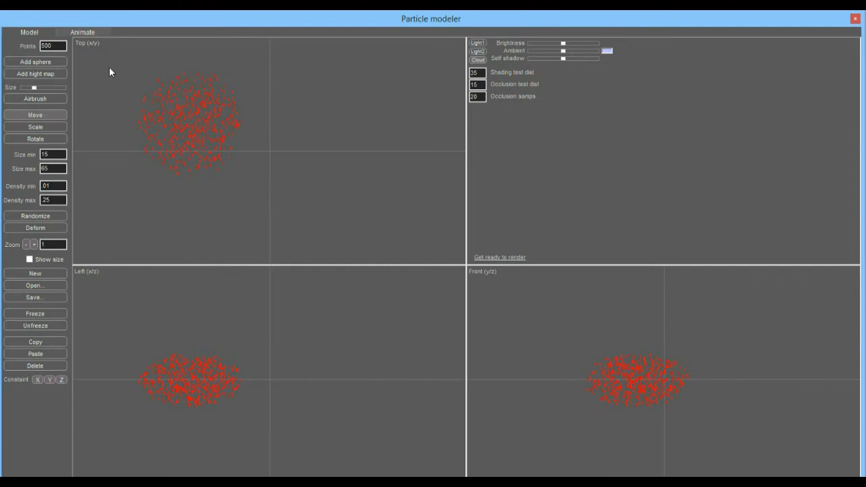
left_click(44, 60)
left_click_drag(270, 143, 260, 79)
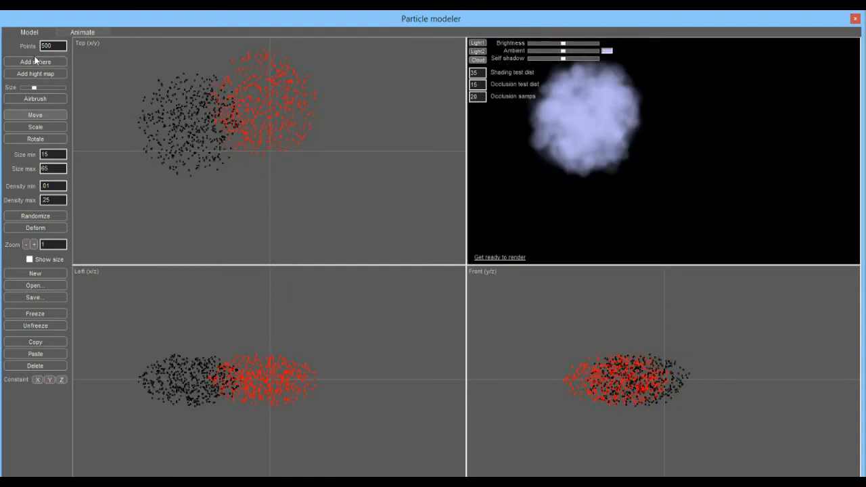
left_click(37, 62)
left_click_drag(303, 160, 382, 133)
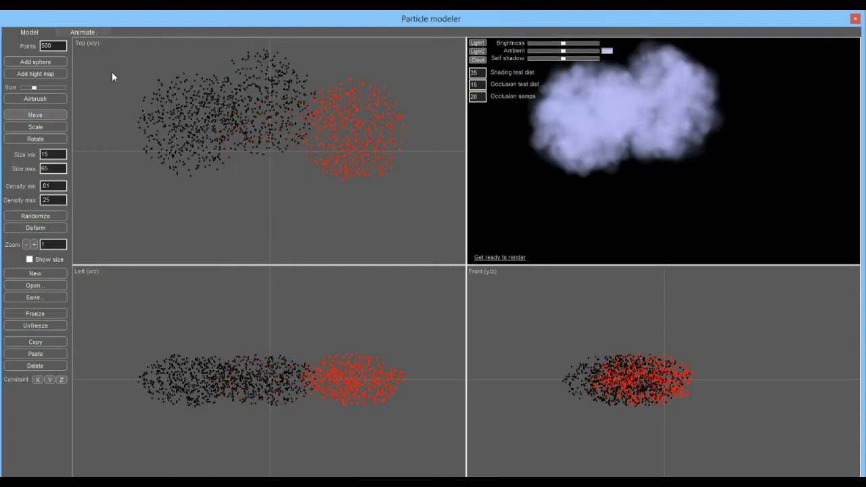
left_click(47, 61)
left_click_drag(293, 170, 379, 215)
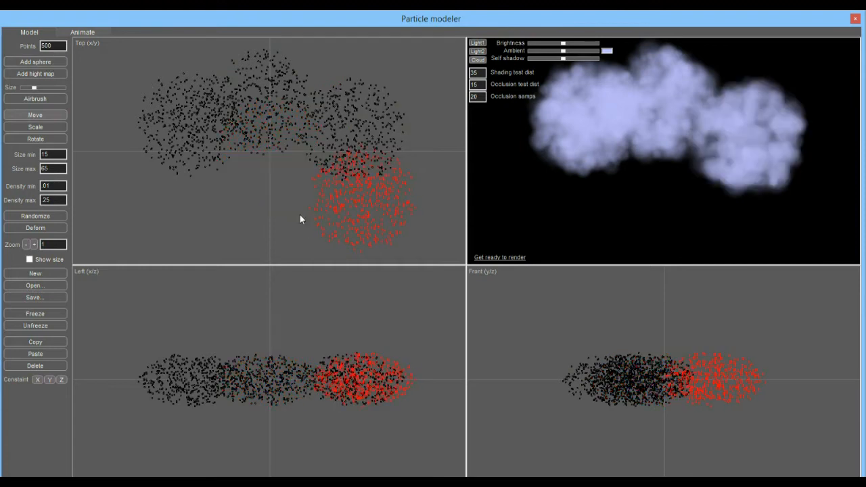
left_click(49, 275)
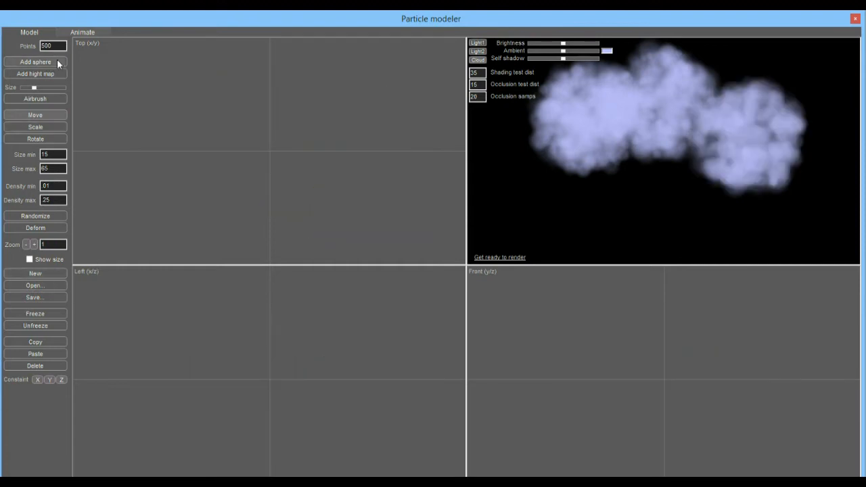
Airbrush a particle 9 in the Top view, preview its render from a tilted angle, and clear the model.
left_click(32, 98)
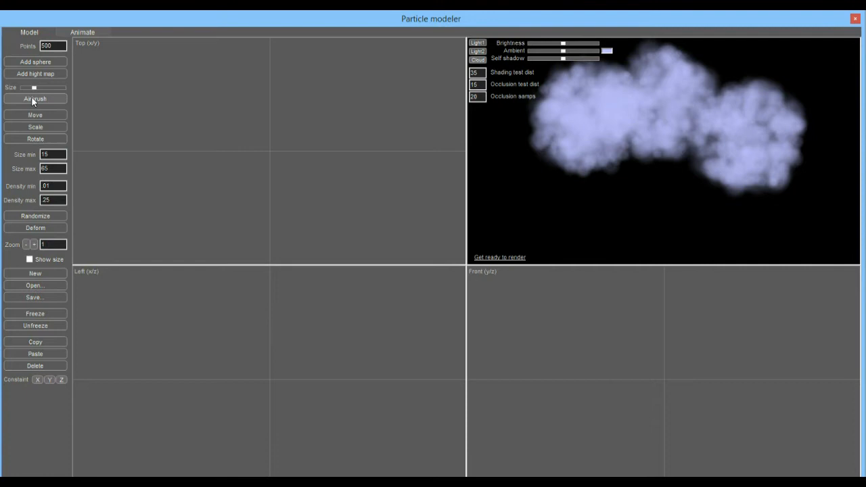
mouse_move(229, 233)
left_mouse_down()
mouse_move(255, 211)
mouse_move(307, 113)
mouse_move(232, 61)
mouse_move(196, 136)
mouse_move(285, 127)
left_mouse_up()
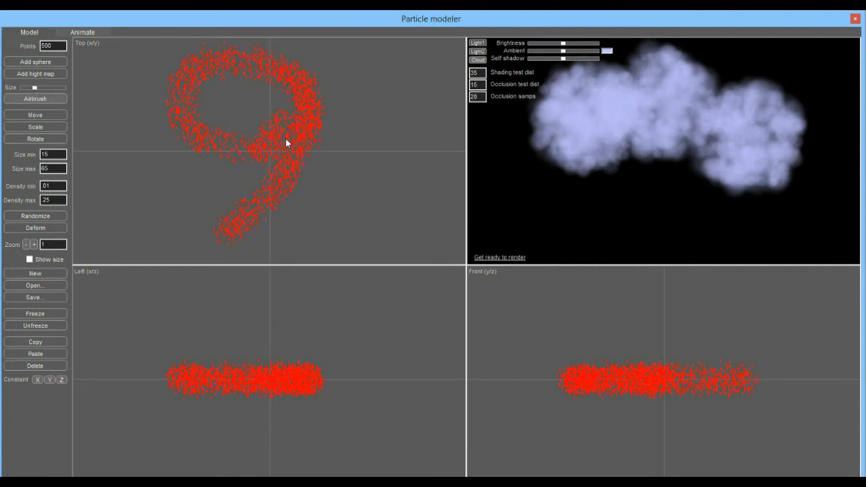
left_click(516, 257)
left_click_drag(656, 174, 669, 186)
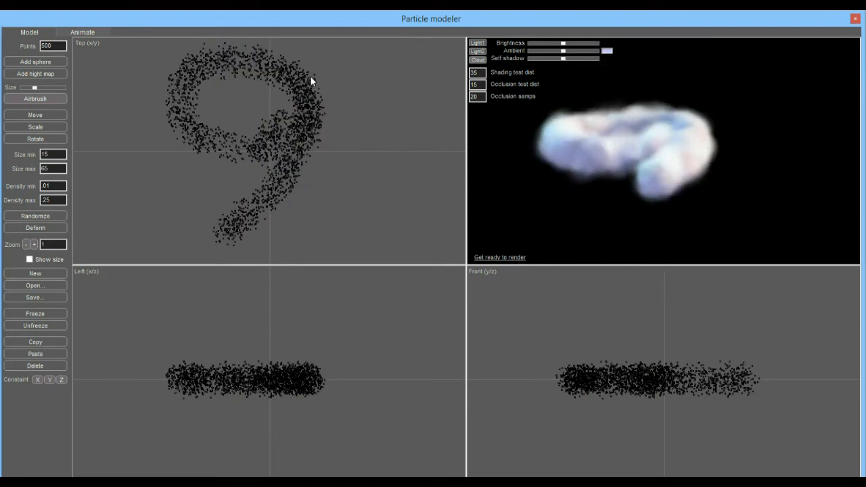
mouse_move(110, 29)
left_mouse_down()
mouse_move(453, 79)
mouse_move(744, 190)
mouse_move(119, 16)
mouse_move(108, 16)
mouse_move(102, 28)
left_mouse_up()
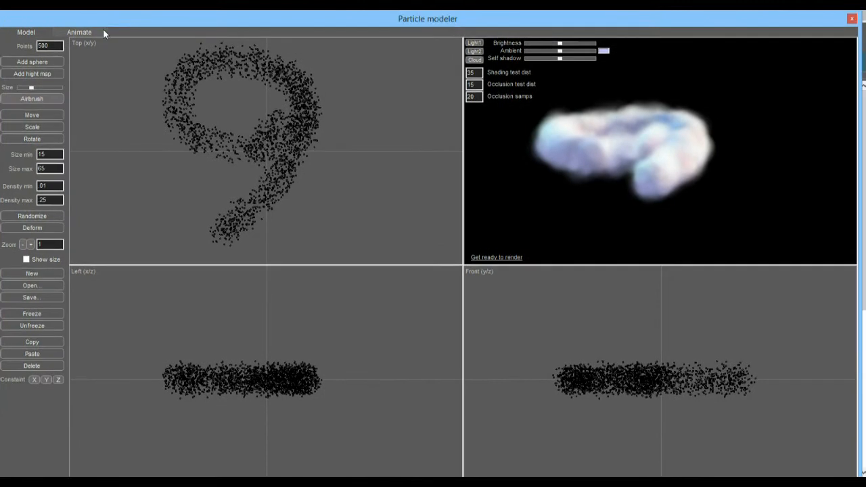
left_click(30, 273)
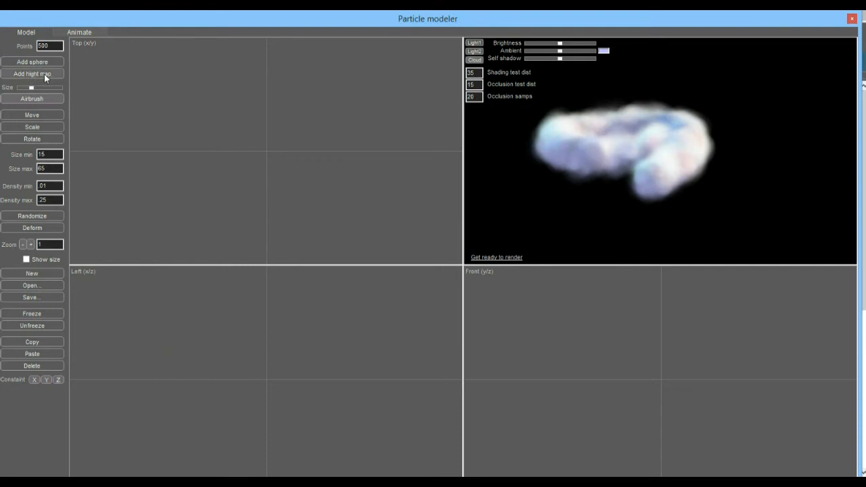
Generate height map particles from the 9 image with Points at 500, and preview the rendered cloud.
mouse_move(27, 23)
left_mouse_down()
mouse_move(241, 32)
mouse_move(341, 113)
mouse_move(510, 170)
mouse_move(501, 179)
mouse_move(515, 201)
mouse_move(535, 213)
mouse_move(580, 286)
mouse_move(392, 303)
mouse_move(408, 218)
mouse_move(160, 37)
mouse_move(36, 20)
left_mouse_up()
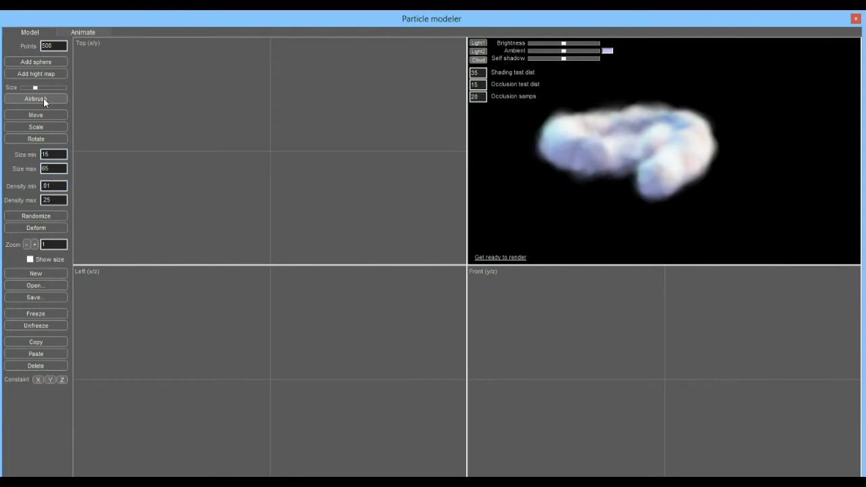
left_click(36, 74)
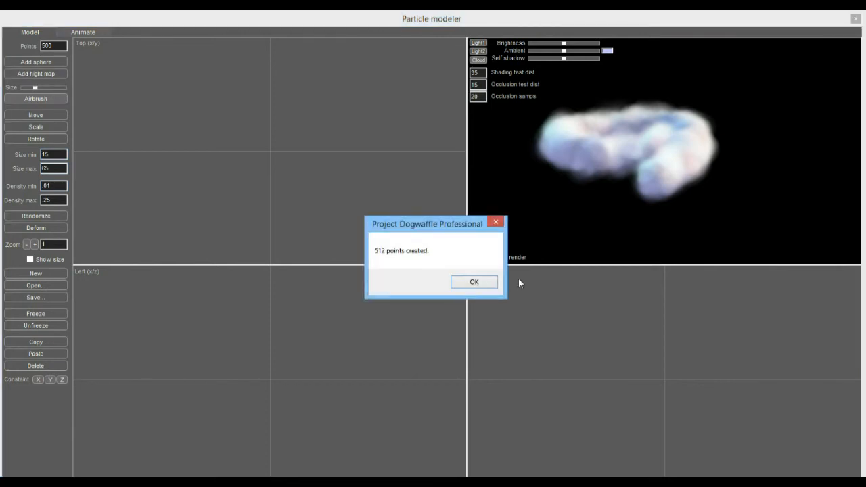
left_click(474, 282)
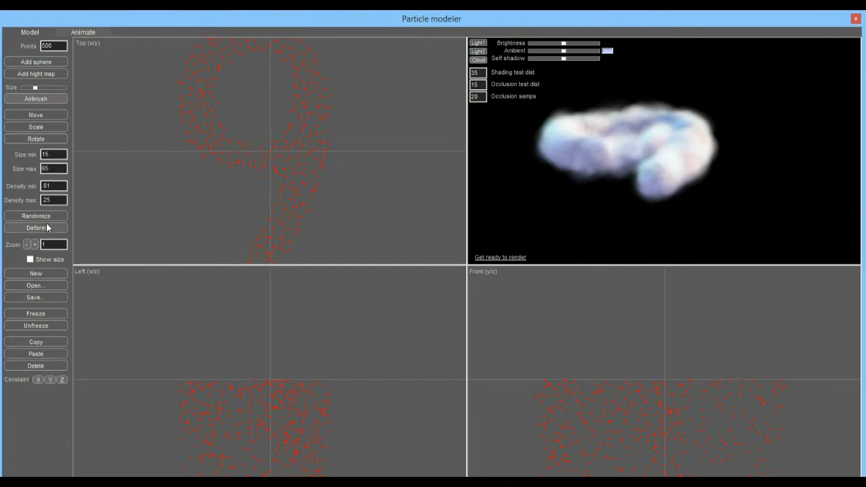
left_click(492, 257)
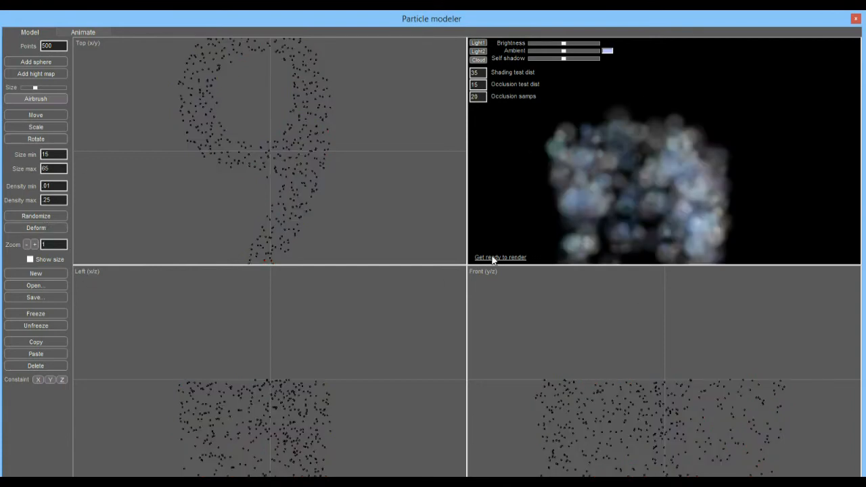
left_click_drag(637, 116, 629, 157)
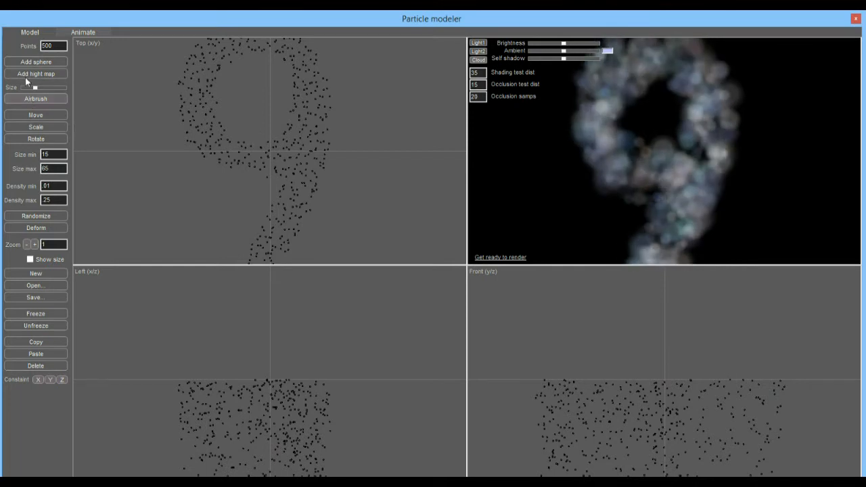
Add three more height map passes to make the particle 9 denser, and update the render preview.
left_click(43, 73)
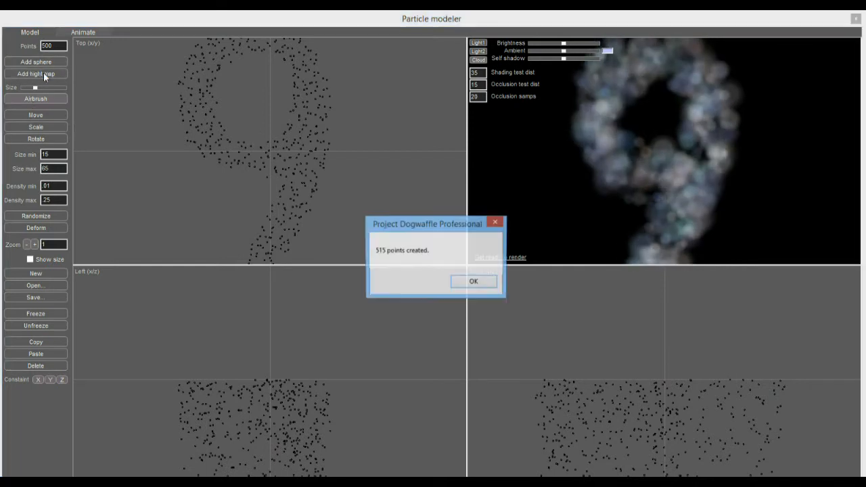
left_click(473, 283)
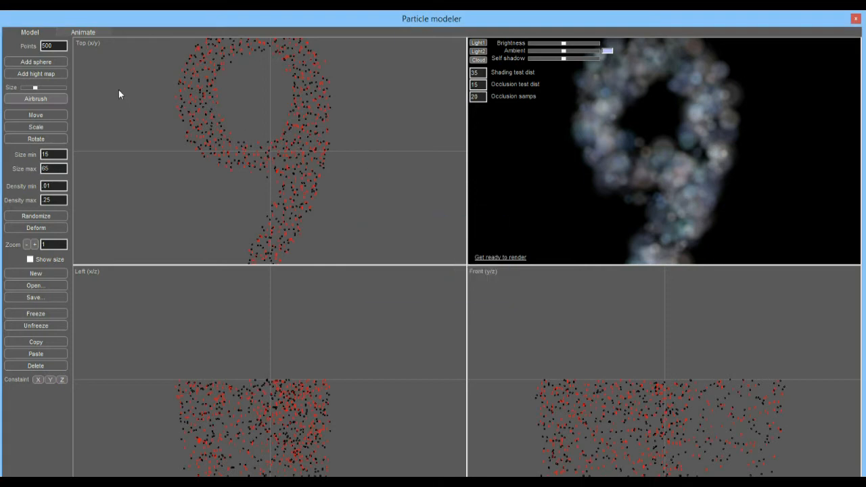
left_click(45, 74)
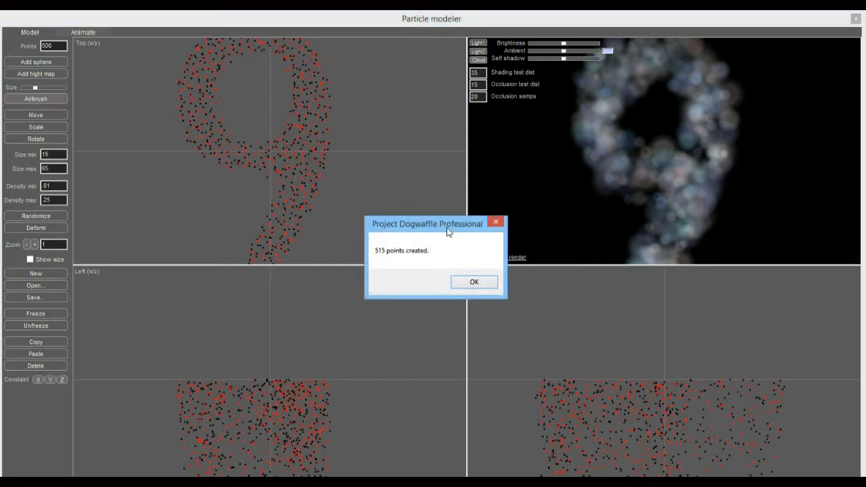
left_click(476, 287)
left_click(48, 73)
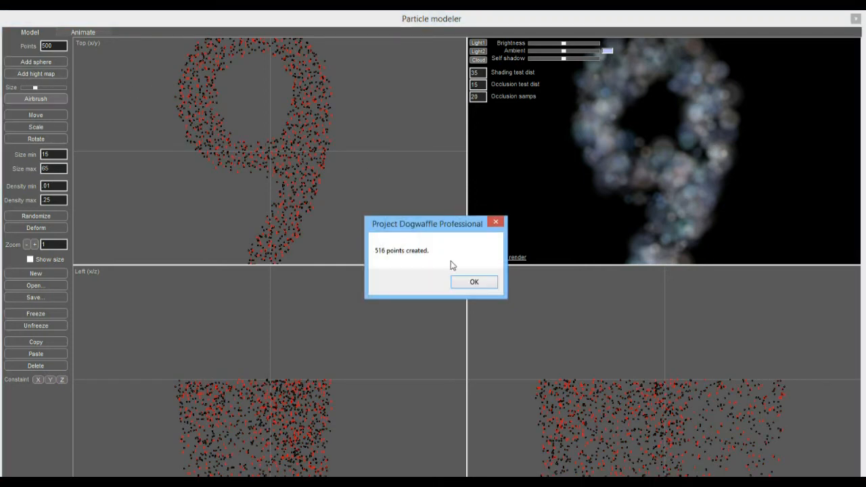
left_click(482, 287)
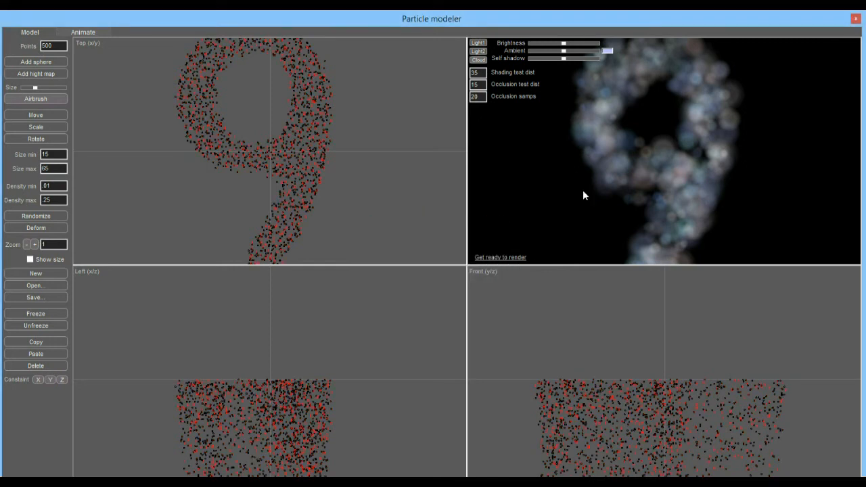
left_click(514, 258)
left_click_drag(731, 142, 683, 225)
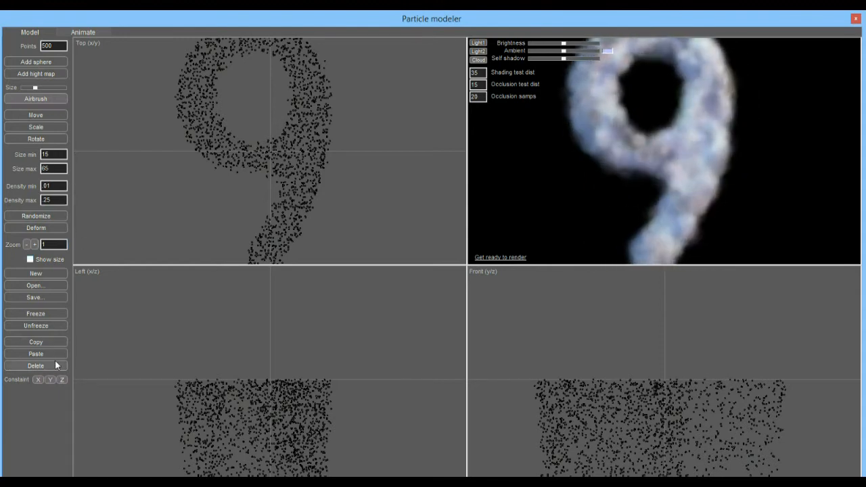
Unfreeze the particles of the 9, randomize their positions, and update the render preview.
left_click(42, 326)
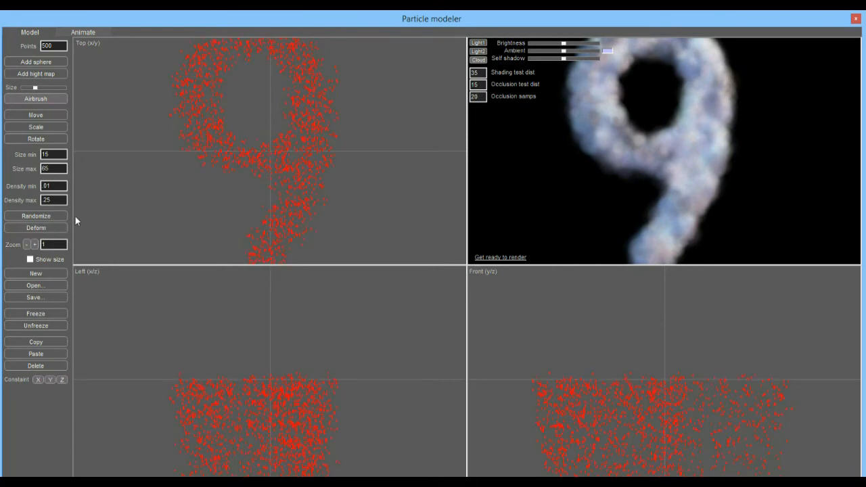
left_click(36, 218)
left_click(36, 218)
left_click_drag(496, 263, 647, 246)
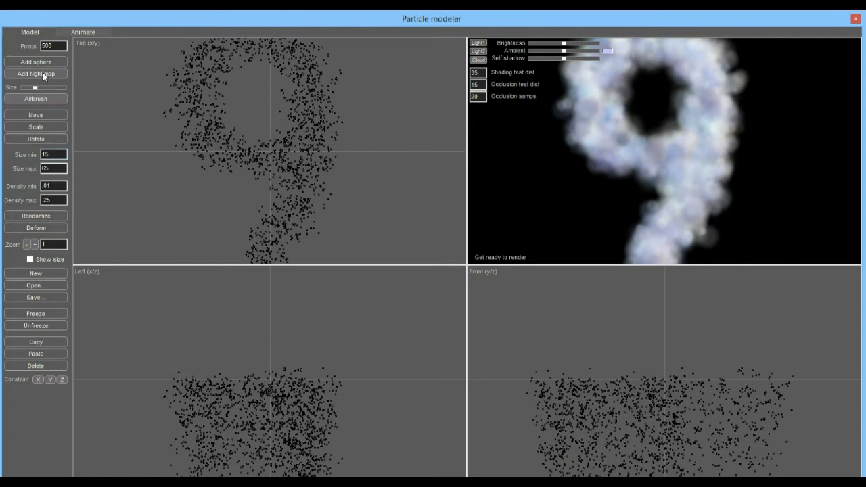
Compare the particle 9 with the soft 9 on the canvas behind the Particle modeler.
left_click_drag(81, 22, 62, 22)
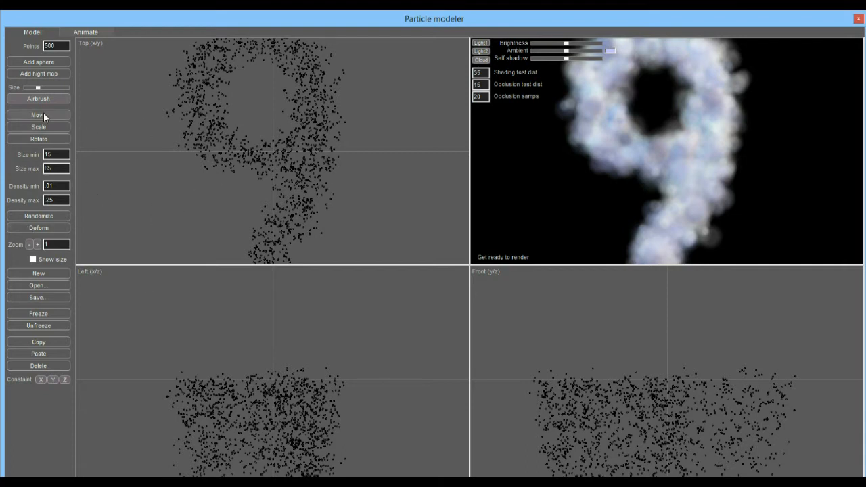
left_click_drag(89, 19, 741, 109)
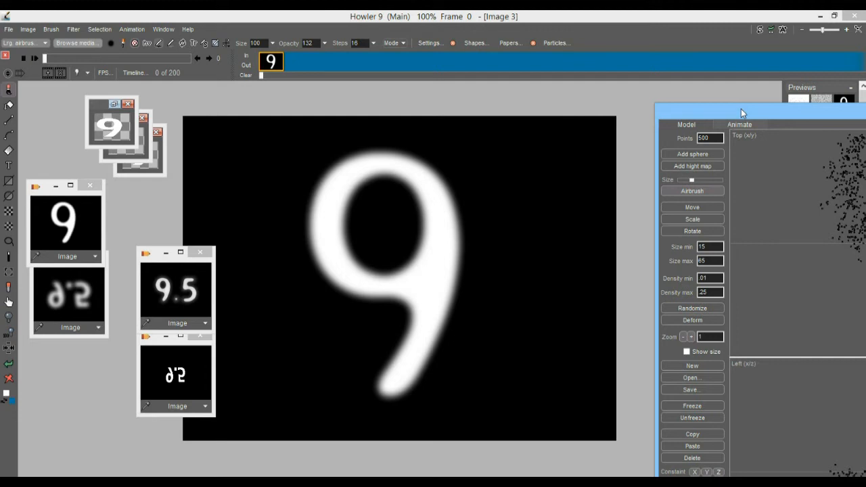
left_click_drag(741, 108, 94, 17)
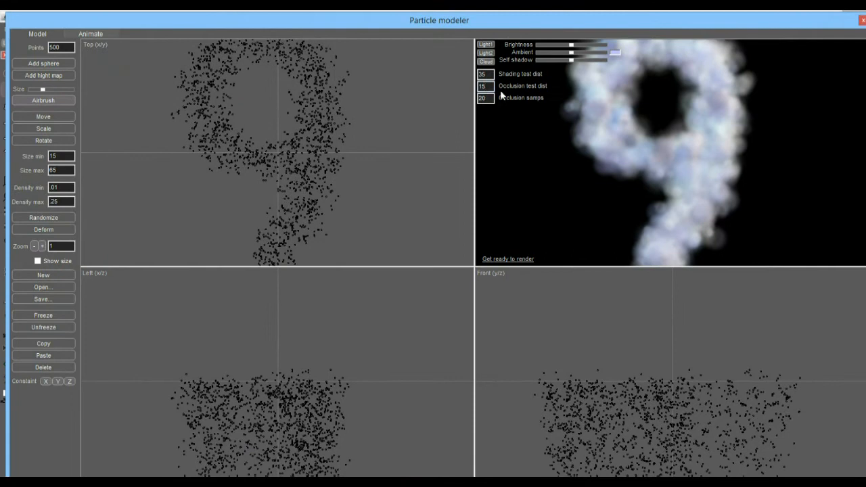
left_click_drag(739, 184, 737, 231)
left_click_drag(120, 23, 716, 182)
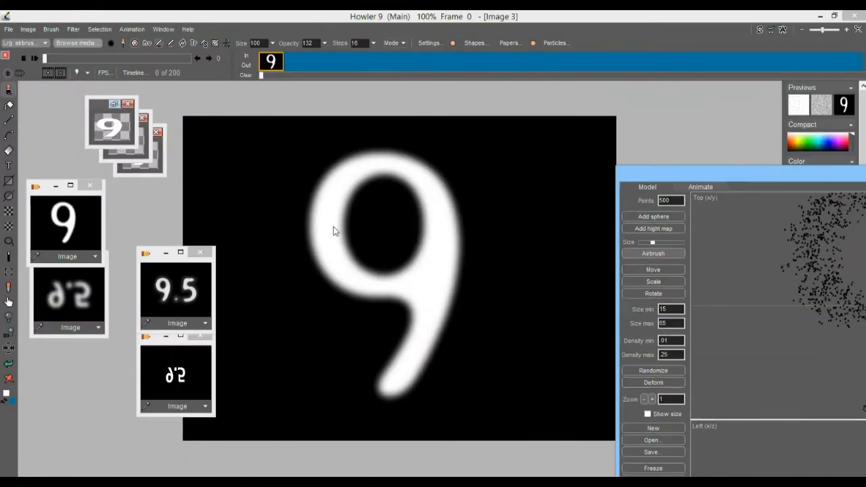
left_click_drag(705, 173, 91, 21)
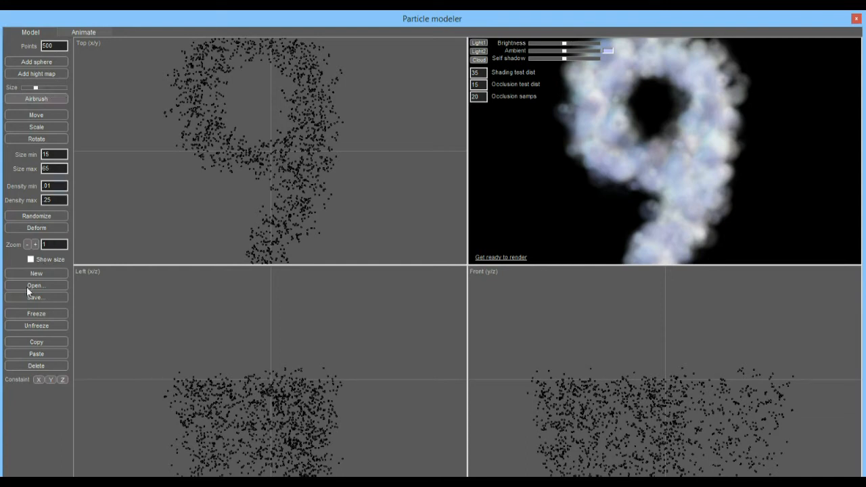
Unfreeze the particles again, deform and randomize them further, and preview the render from a new angle.
left_click(38, 326)
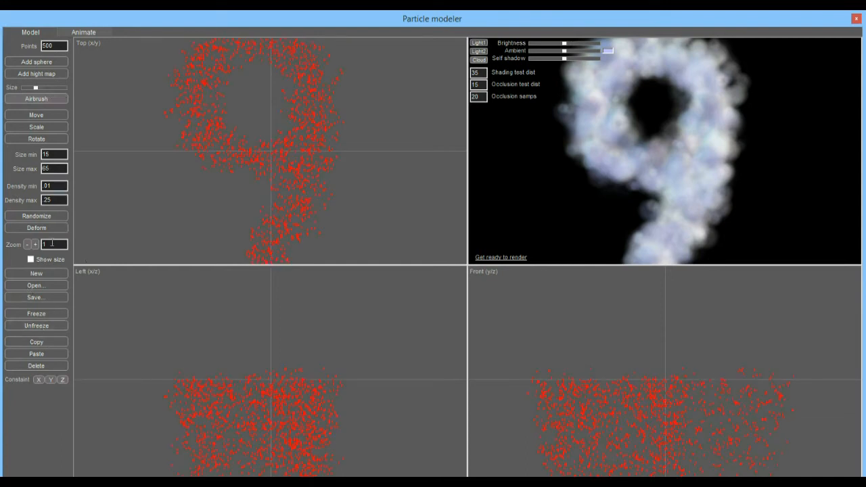
left_click(32, 231)
left_click(37, 217)
left_click(38, 218)
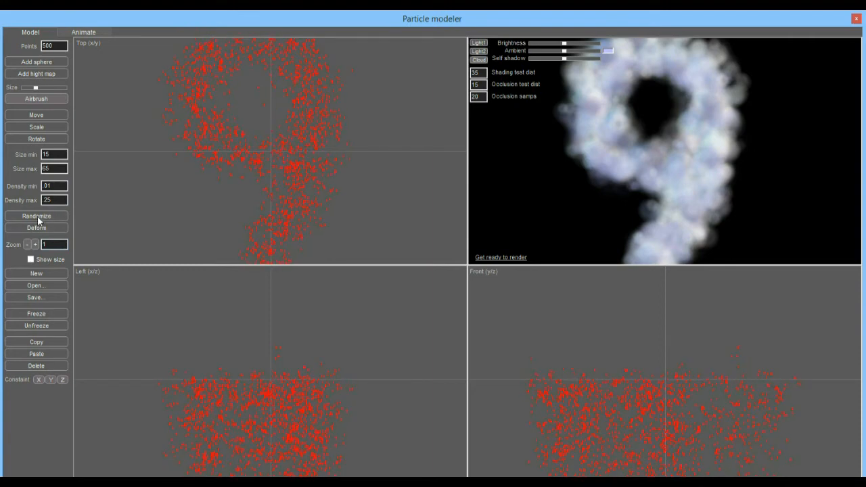
left_click(517, 257)
left_click_drag(633, 117, 642, 169)
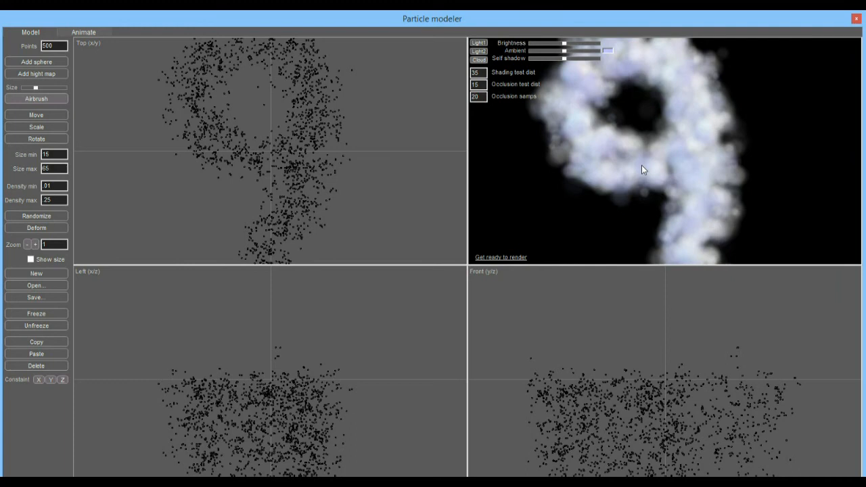
Add two more height map passes to the particle 9 and preview the denser cloud from different angles.
left_click(34, 75)
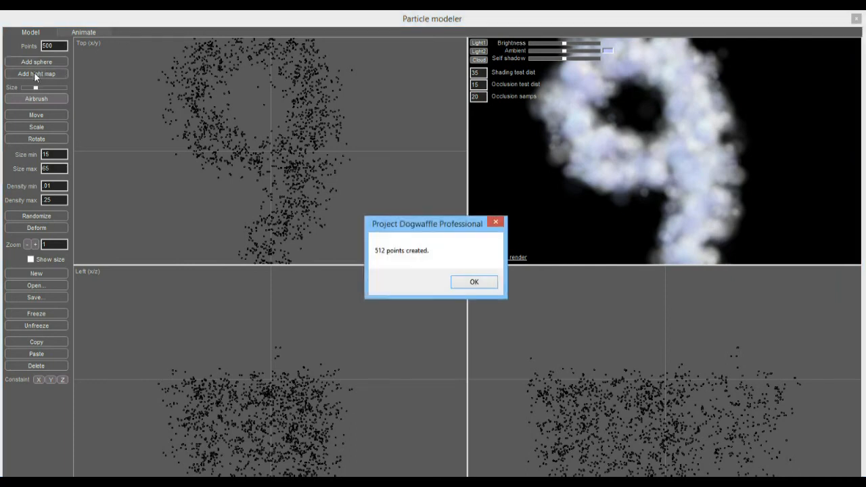
left_click(473, 282)
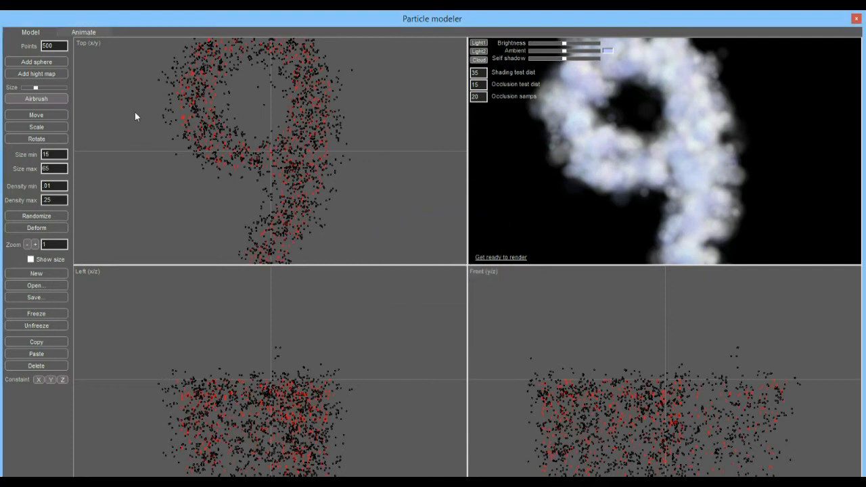
left_click(41, 74)
left_click(474, 283)
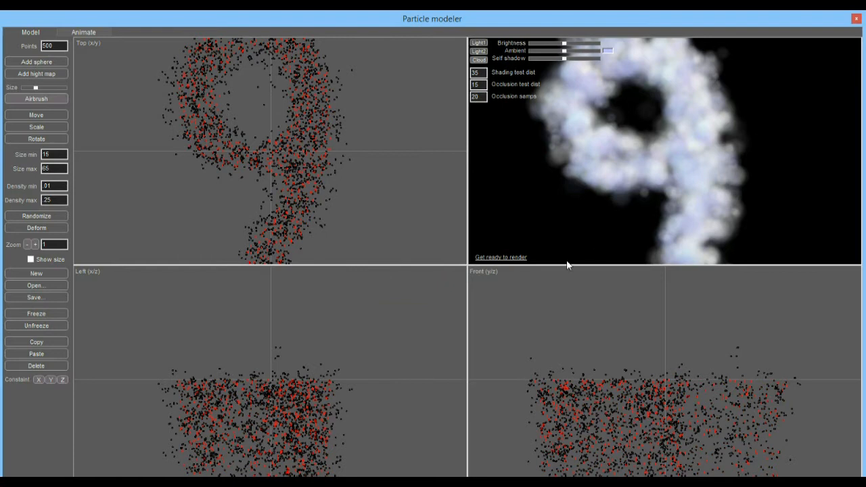
left_click_drag(692, 185, 533, 111)
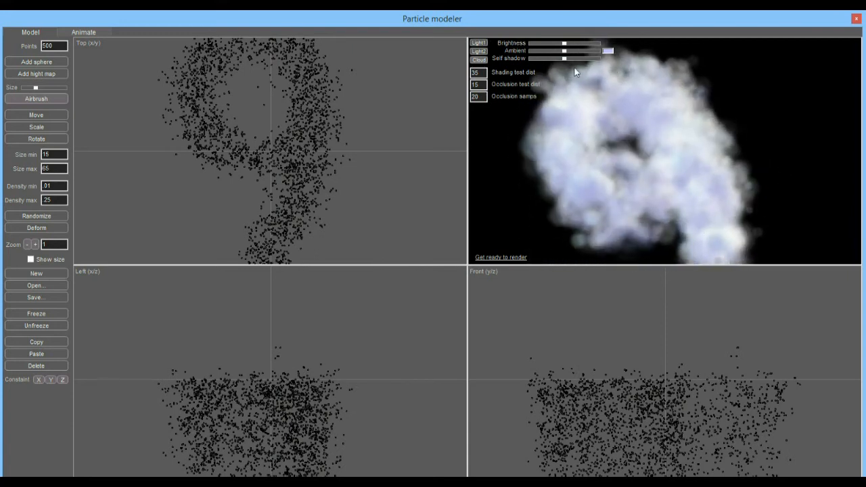
left_click_drag(706, 198, 706, 243)
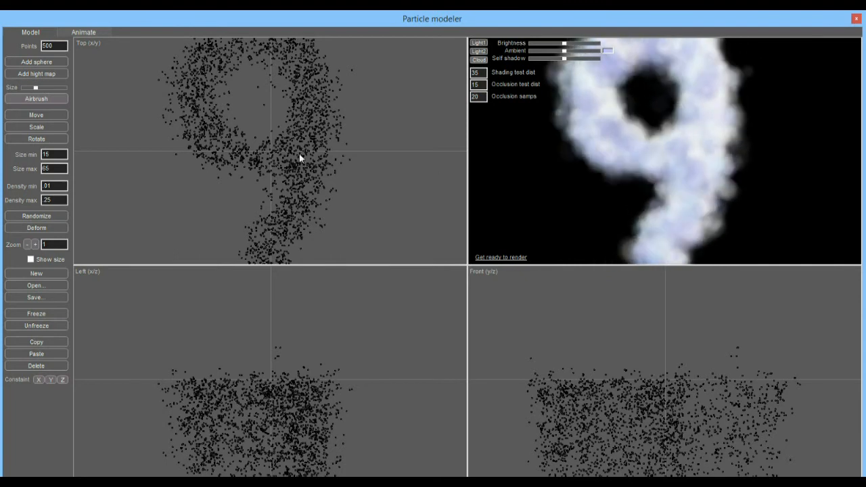
Raise the brightness and self shadow of the cloud, lower the ambient level, and check both lights.
left_click_drag(564, 59, 576, 43)
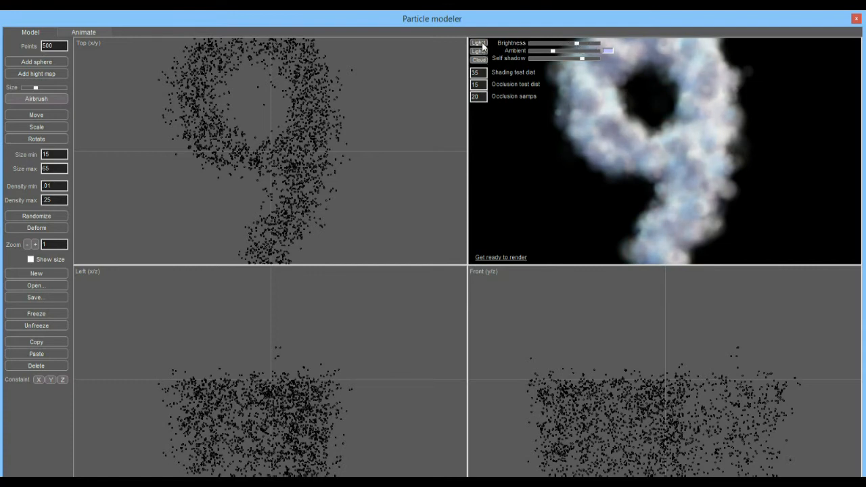
mouse_move(479, 45)
left_mouse_down()
mouse_move(527, 46)
mouse_move(641, 124)
mouse_move(527, 162)
mouse_move(714, 131)
mouse_move(622, 150)
mouse_move(622, 90)
mouse_move(622, 228)
mouse_move(593, 54)
mouse_move(601, 102)
mouse_move(489, 130)
mouse_move(681, 104)
mouse_move(610, 126)
mouse_move(748, 124)
mouse_move(511, 127)
mouse_move(815, 129)
mouse_move(738, 139)
mouse_move(604, 52)
left_mouse_up()
left_click(482, 52)
Change the ambient colour to an orange-brown and raise the ambient level.
left_click(606, 51)
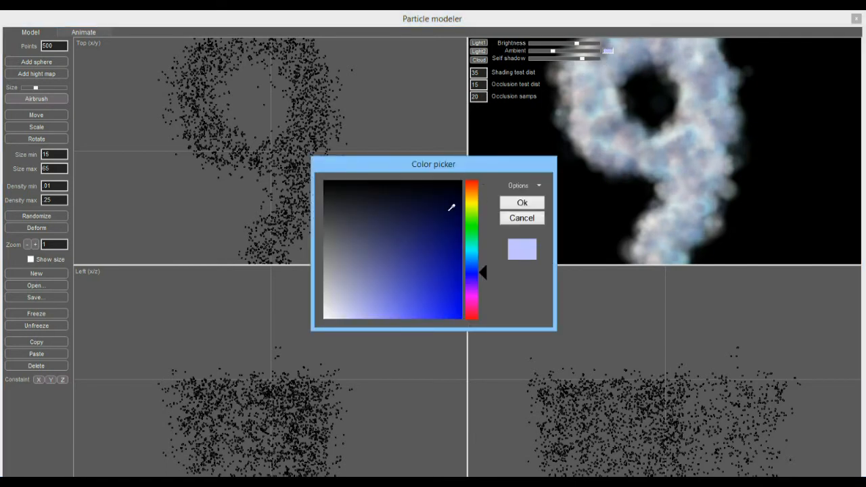
left_click_drag(471, 196, 472, 187)
left_click_drag(431, 218, 411, 273)
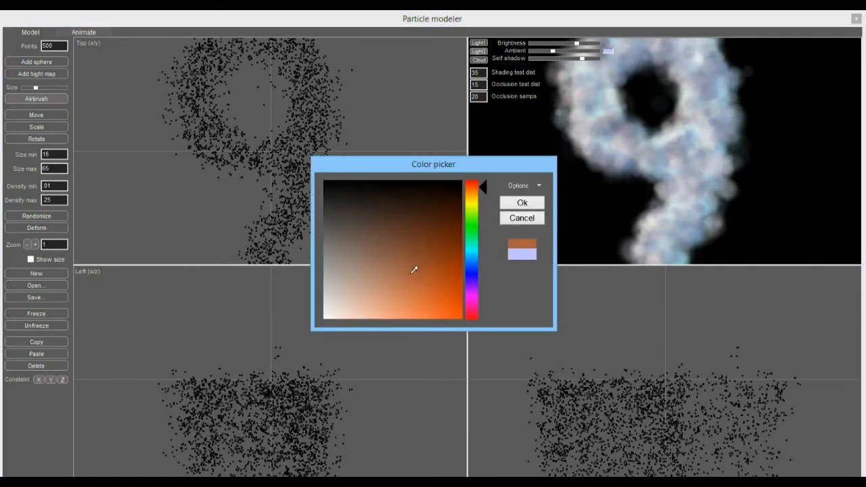
left_click(522, 203)
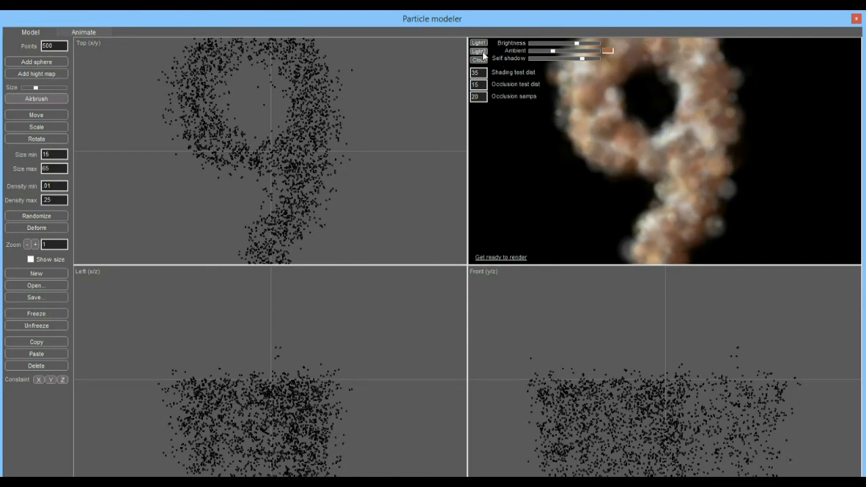
mouse_move(583, 60)
left_mouse_down()
mouse_move(539, 56)
mouse_move(585, 62)
mouse_move(561, 52)
mouse_move(579, 56)
left_mouse_up()
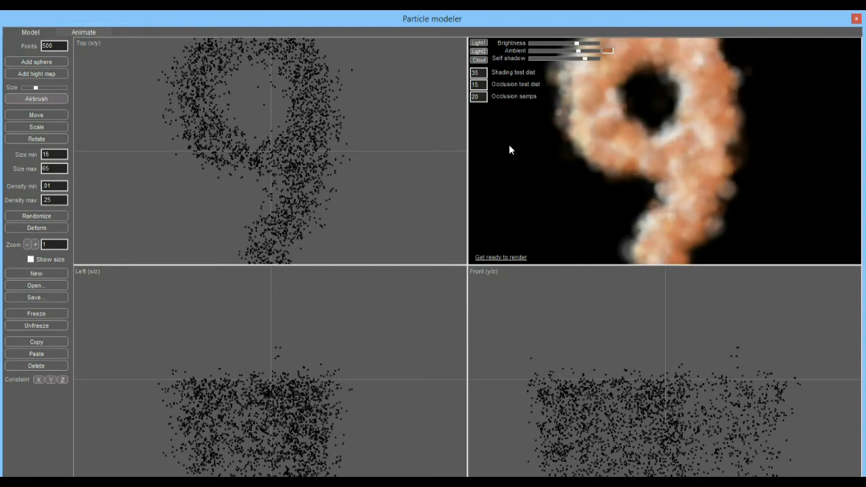
Switch to animating the cloud, scrub through the timeline, clear all keyframes and return to the first frame.
left_click(83, 32)
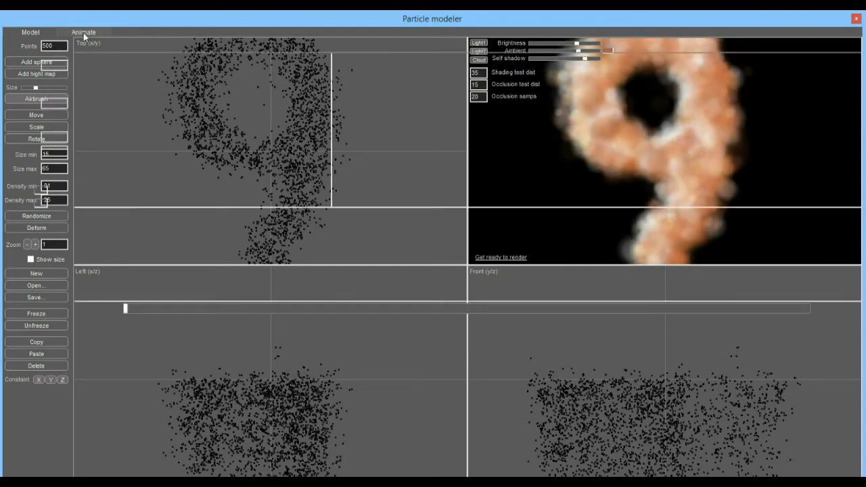
left_click_drag(468, 310, 416, 274)
mouse_move(393, 13)
left_mouse_down()
mouse_move(396, 42)
mouse_move(393, 22)
left_mouse_up()
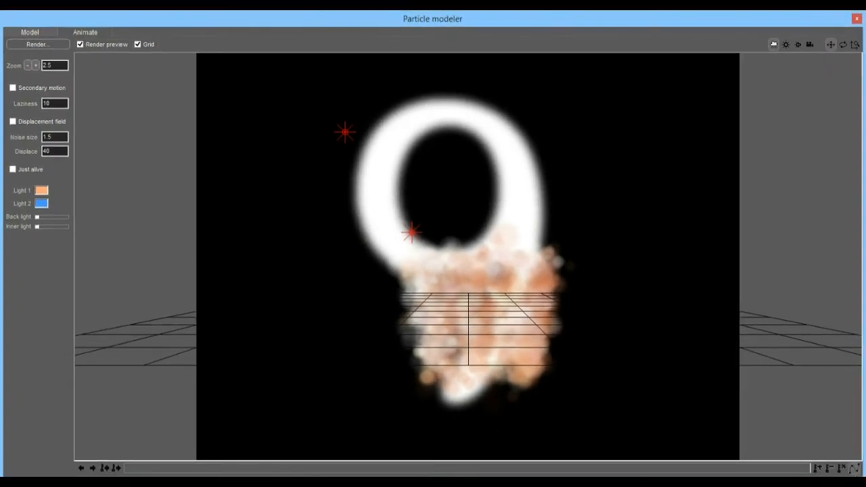
left_click_drag(169, 472, 190, 468)
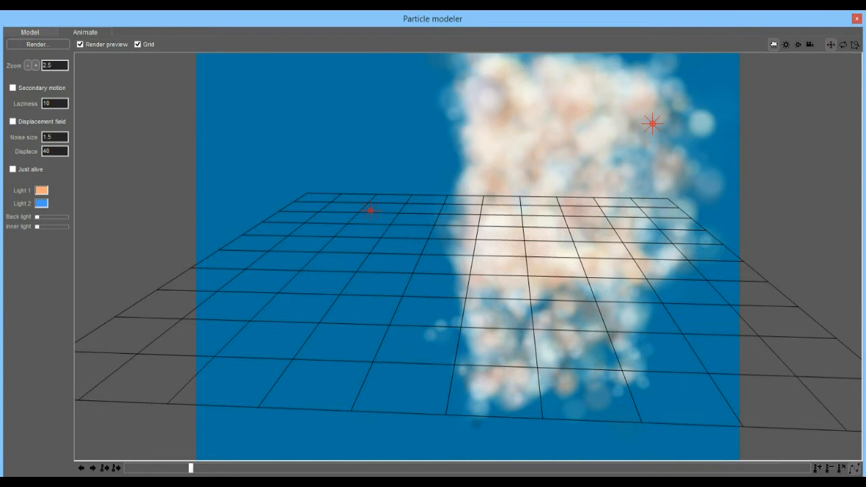
left_click(841, 468)
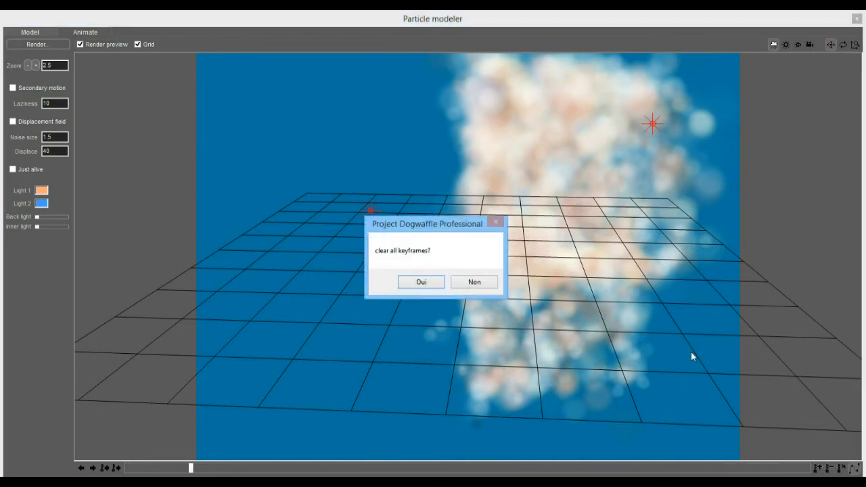
left_click(420, 283)
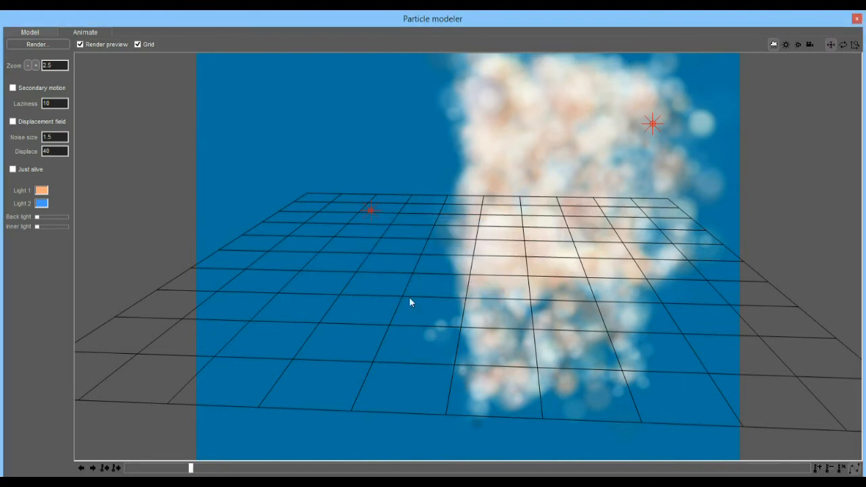
left_click_drag(186, 468, 112, 468)
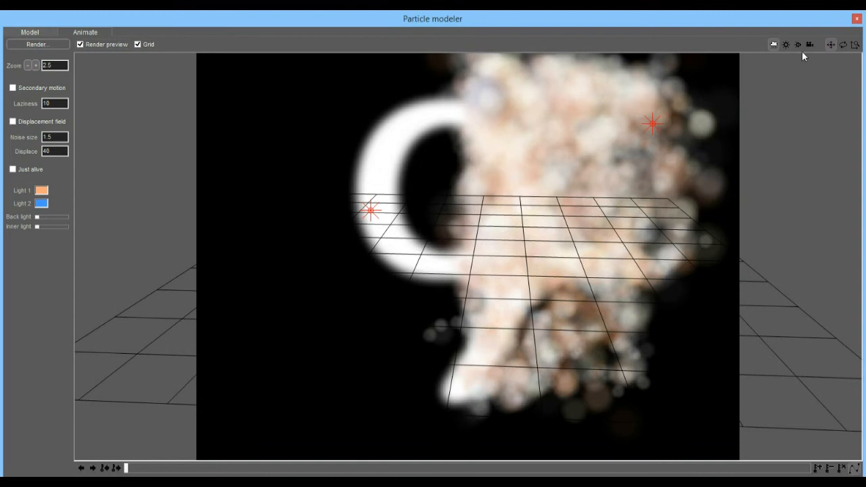
Move the particle cloud beside the soft white 9 and rotate both the cloud and the camera to reveal its shape.
left_click_drag(539, 171, 628, 190)
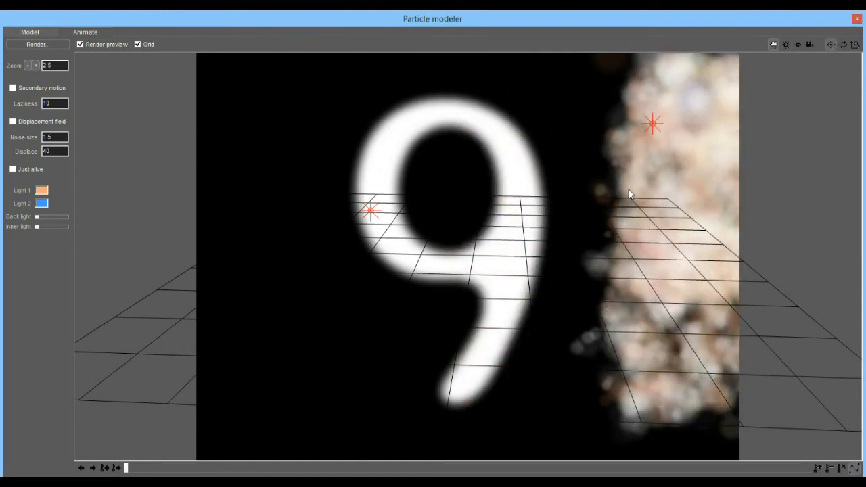
left_click(809, 45)
left_click_drag(598, 210, 542, 235)
left_click(773, 44)
left_click_drag(615, 216, 631, 230)
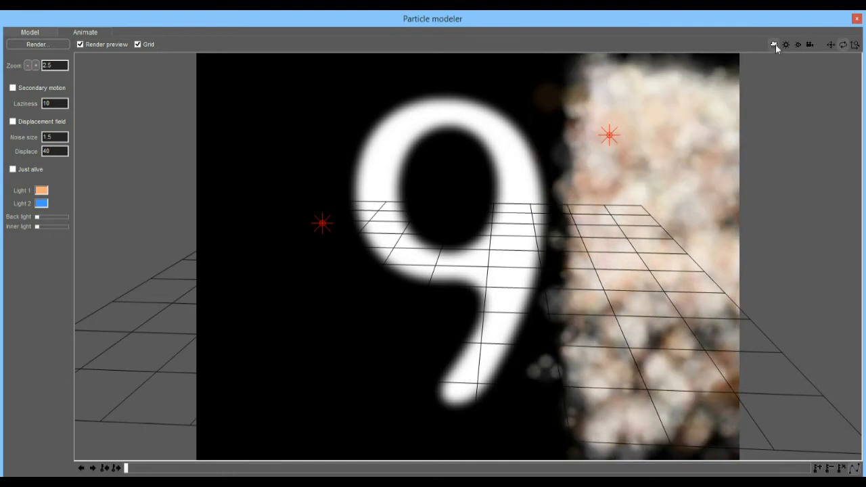
left_click_drag(545, 238, 472, 224)
left_click(808, 45)
left_click_drag(469, 212, 528, 182)
left_click_drag(592, 176, 486, 167)
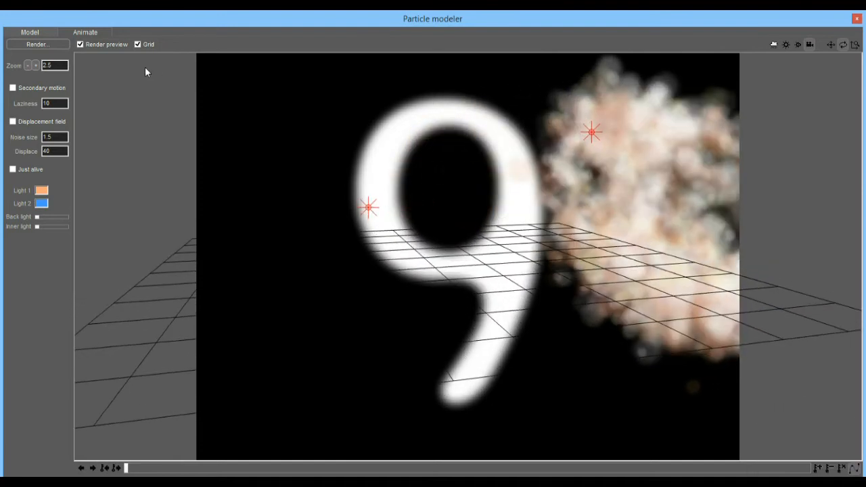
Rotate the particle 9 to face the view, then resize and move it over the soft white 9 in the first frame.
left_click_drag(487, 238, 634, 243)
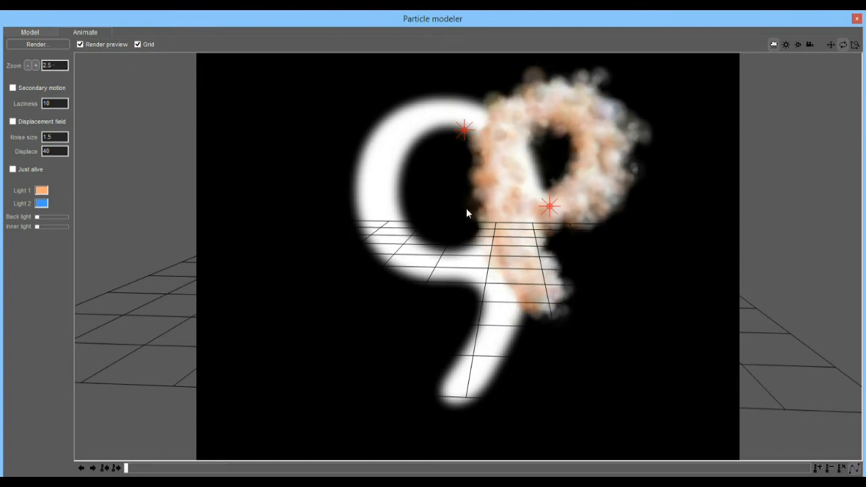
mouse_move(645, 237)
left_mouse_down()
mouse_move(653, 243)
mouse_move(551, 149)
mouse_move(588, 177)
left_mouse_up()
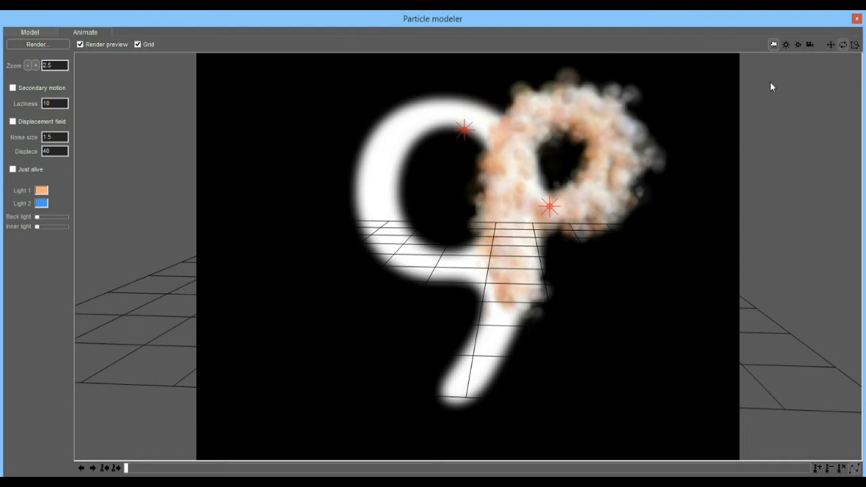
left_click_drag(650, 163, 419, 197)
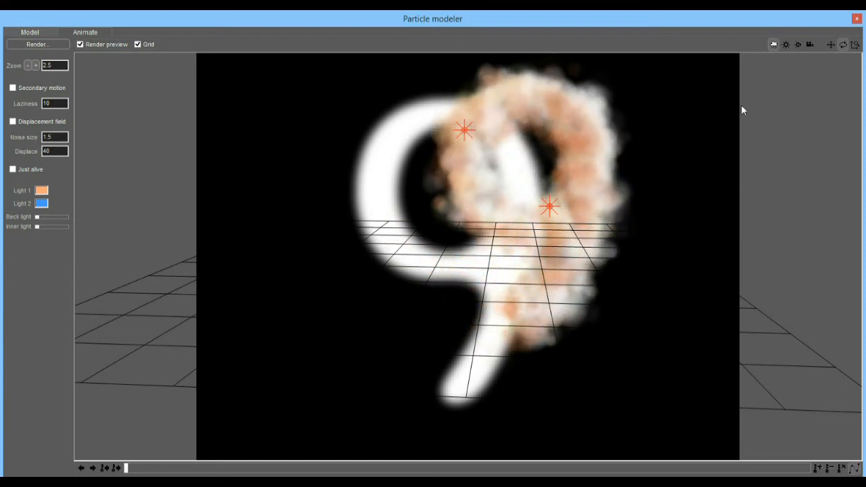
left_click(855, 46)
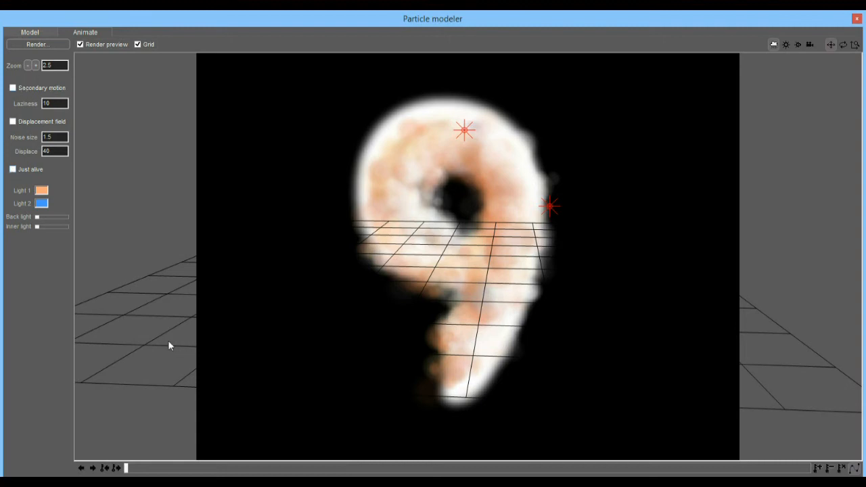
Hold the 9 in place over roughly the first third of the timeline and bring it closer to the camera just before the middle.
left_click(288, 468)
left_click_drag(287, 468, 325, 468)
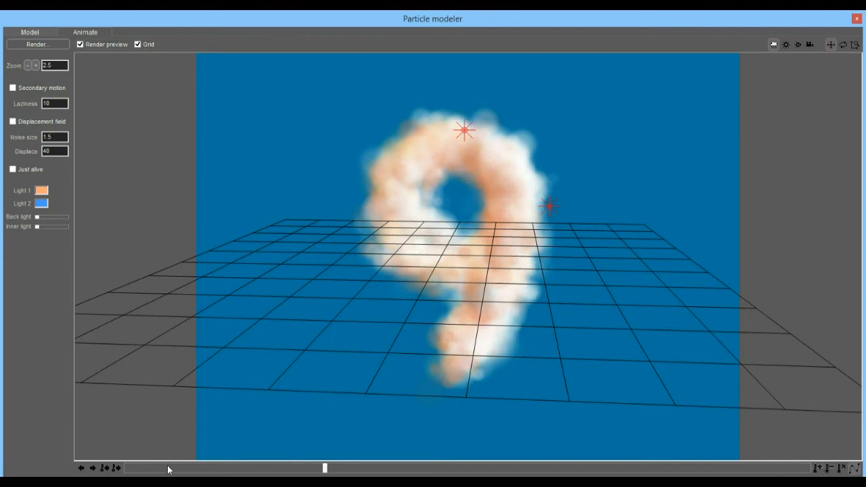
left_click(417, 468)
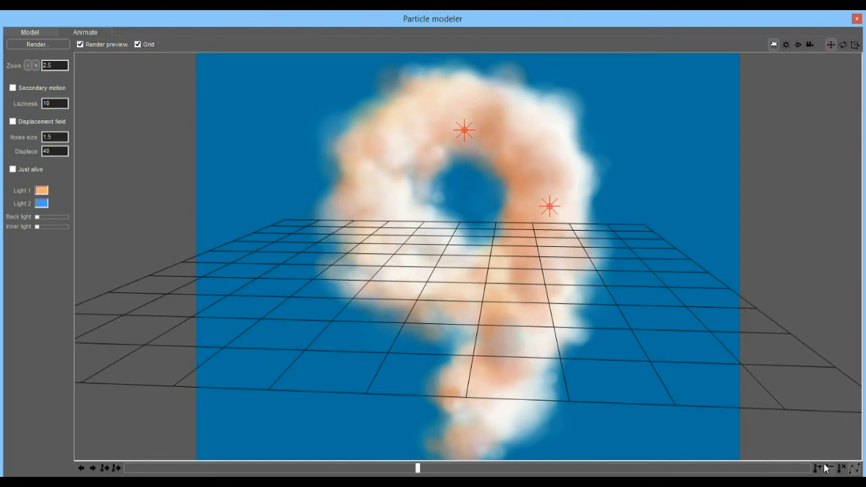
left_click(500, 467)
left_click(653, 467)
left_click_drag(653, 471, 587, 472)
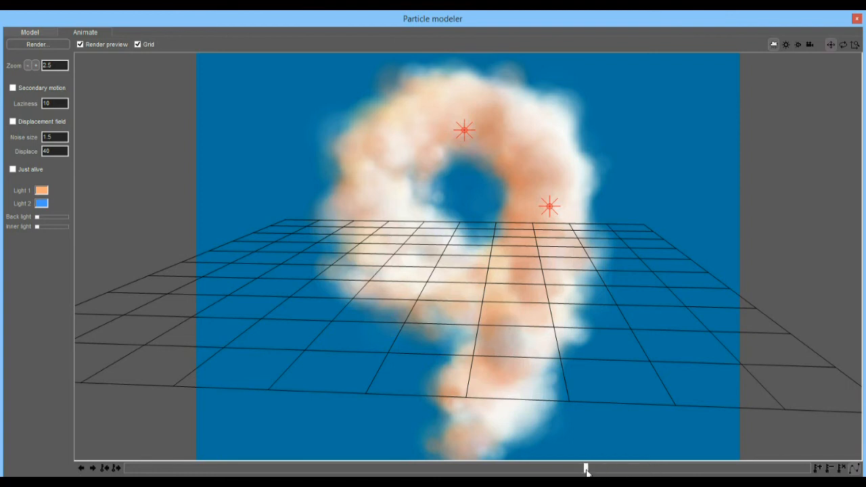
Spin the 9 horizontally until it faces forward again, about two thirds along the timeline.
left_click(842, 45)
left_click_drag(397, 263, 824, 250)
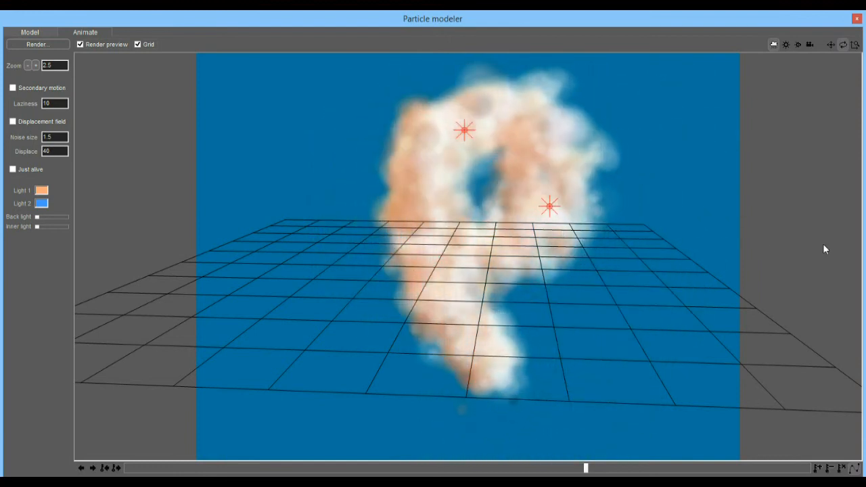
left_click_drag(408, 257, 692, 261)
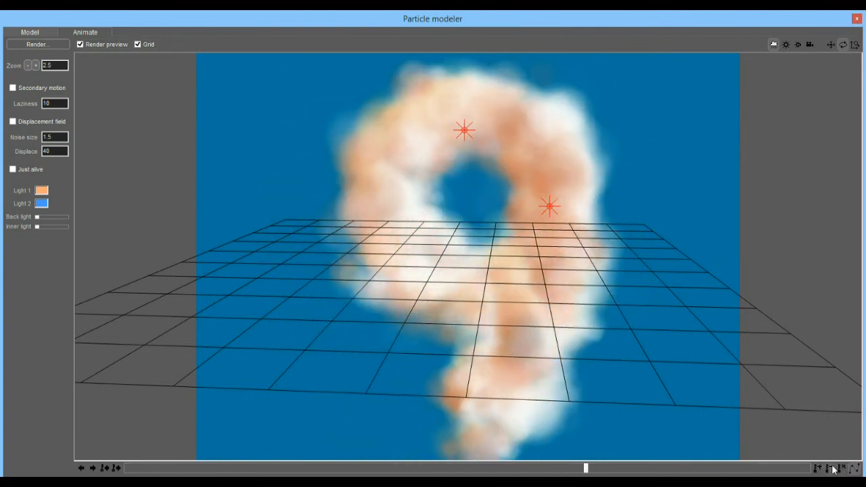
Move the 9 closer to the camera about three quarters along the timeline.
left_click(676, 467)
left_click_drag(513, 242, 553, 292)
left_click(654, 466)
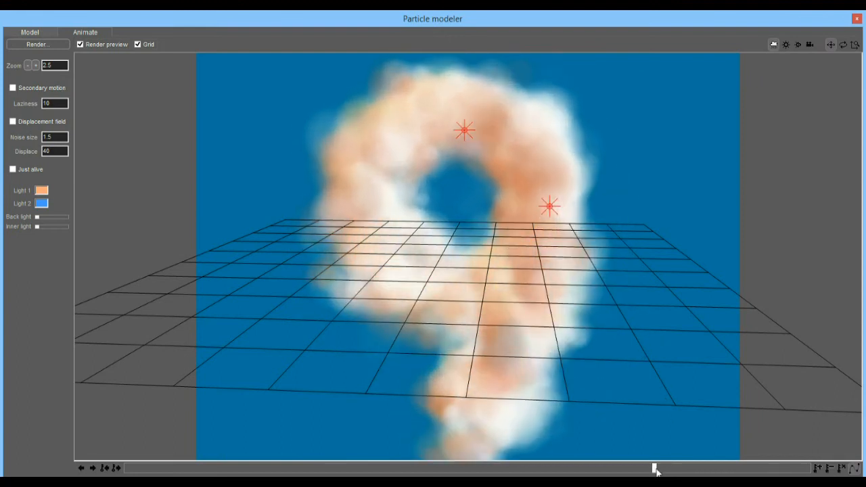
left_click_drag(506, 224, 545, 276)
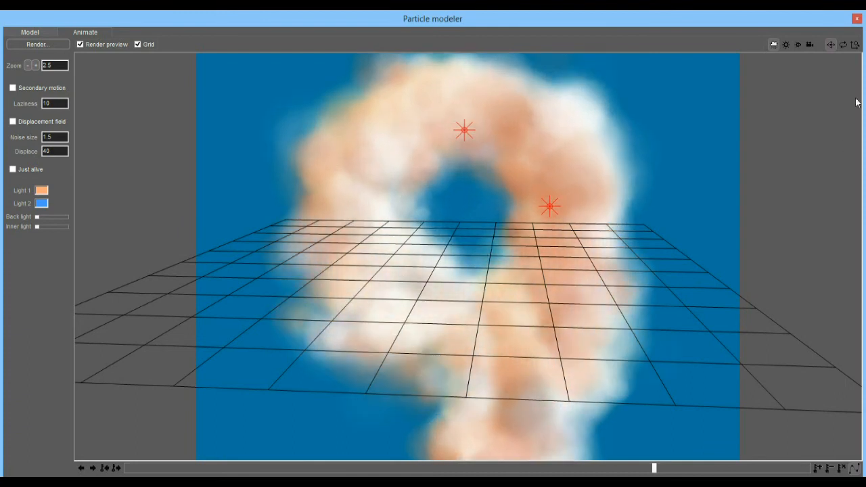
Send the 9 far into the distance above the grid near the end of the timeline and add a keyframe there.
left_click(752, 467)
left_click_drag(492, 308, 502, 102)
left_click_drag(501, 281, 459, 122)
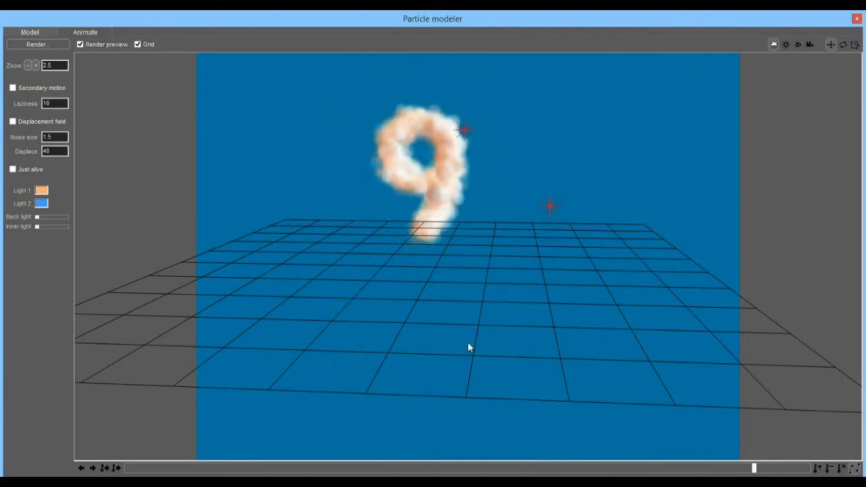
left_click_drag(470, 347, 385, 164)
left_click_drag(416, 267, 511, 246)
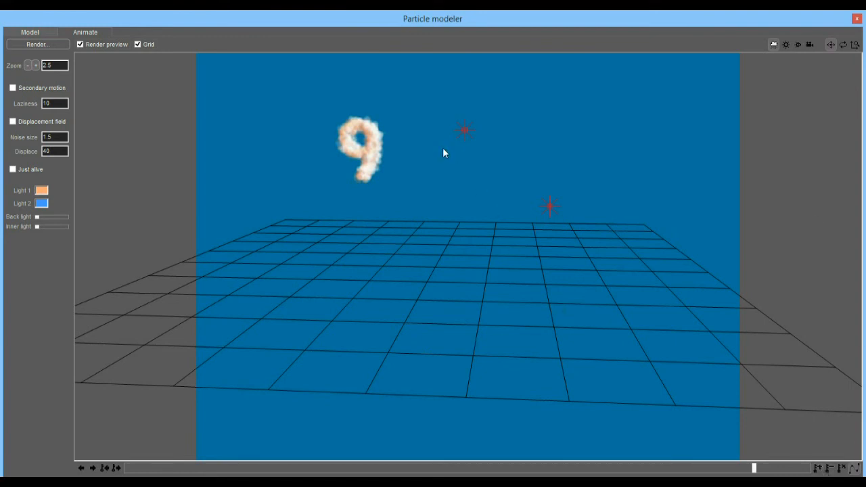
left_click(820, 469)
Scrub back through the animation, enable Secondary motion, Displacement field and Just alive, and start the final render.
left_click_drag(808, 468, 149, 339)
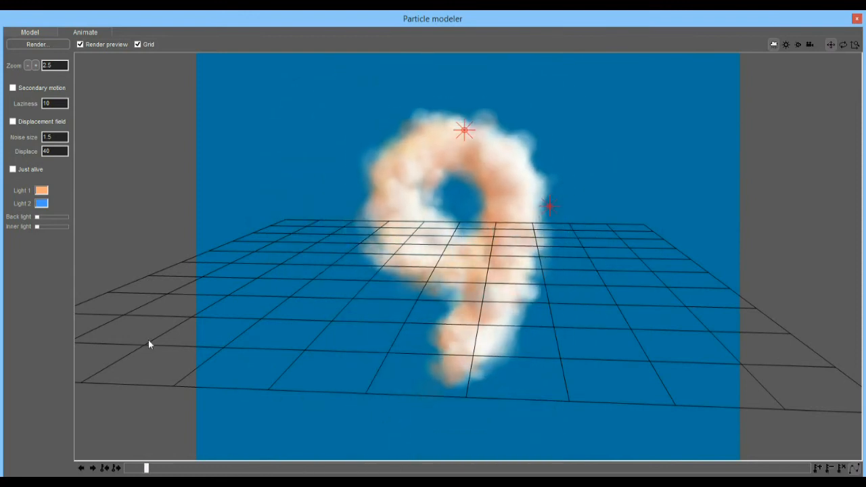
left_click(12, 88)
left_click(12, 170)
left_click(35, 44)
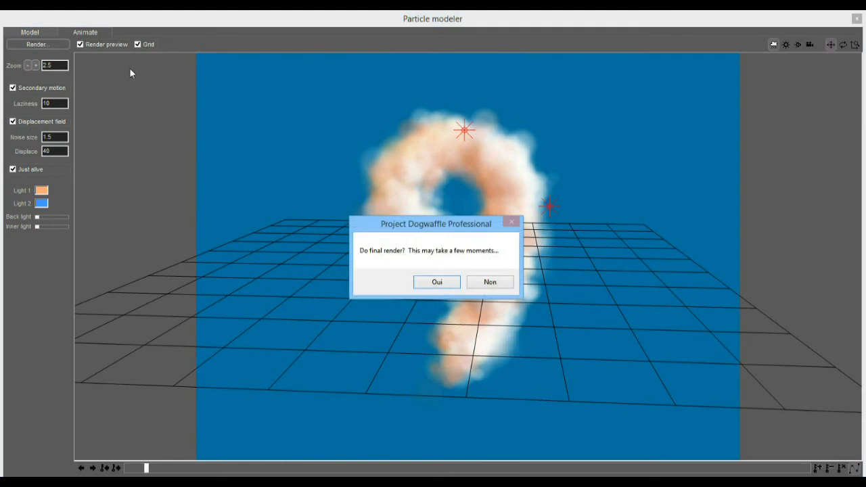
left_click(437, 282)
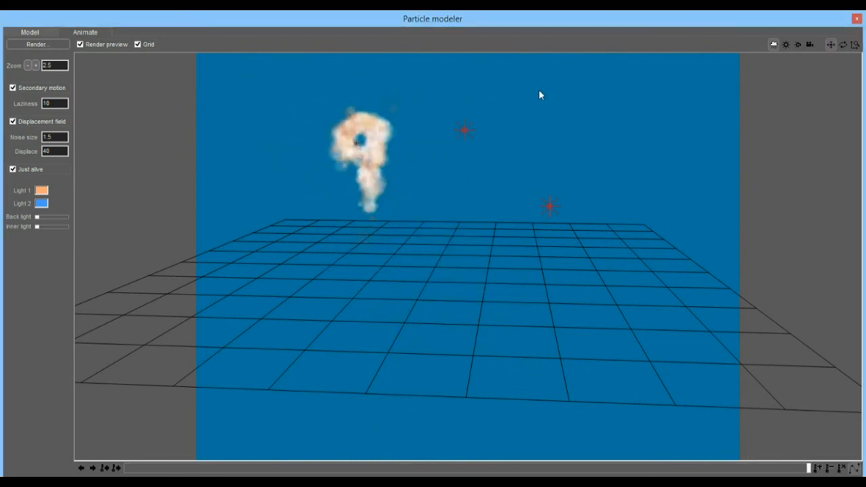
Close the Particle modeler, return to frame 0 and delete the black-background first frame from the rendered animation.
left_click(856, 19)
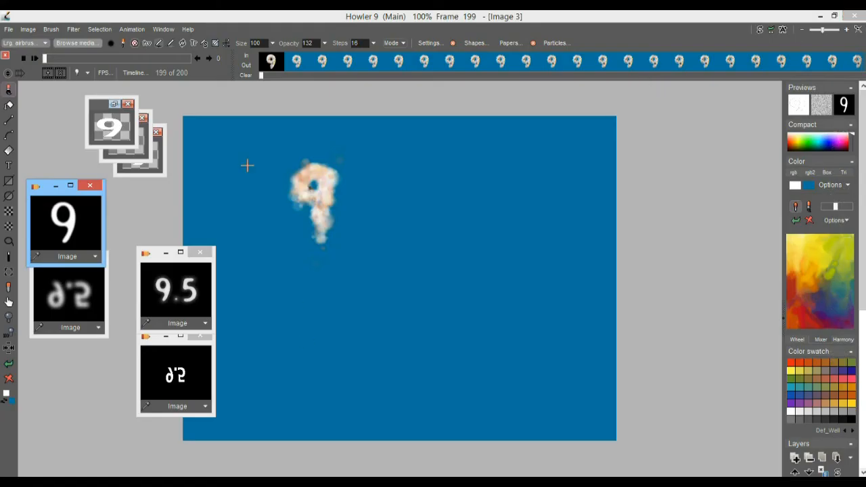
left_click(15, 58)
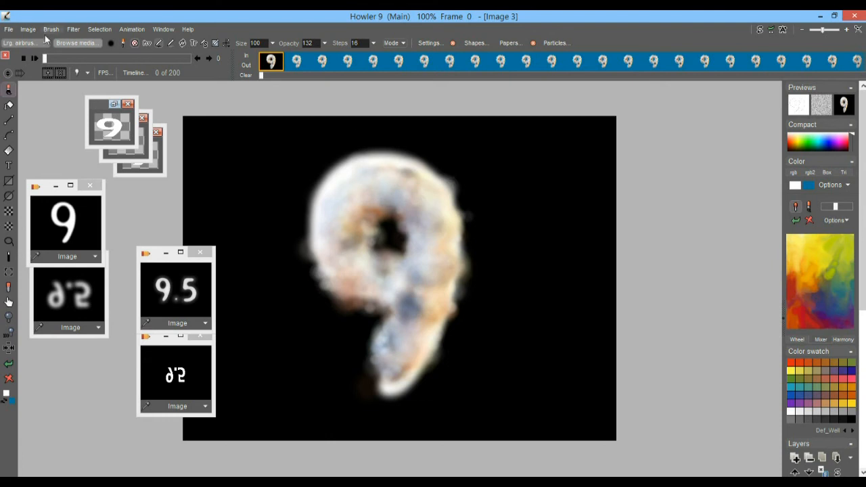
left_click_drag(48, 58, 43, 58)
left_click(62, 71)
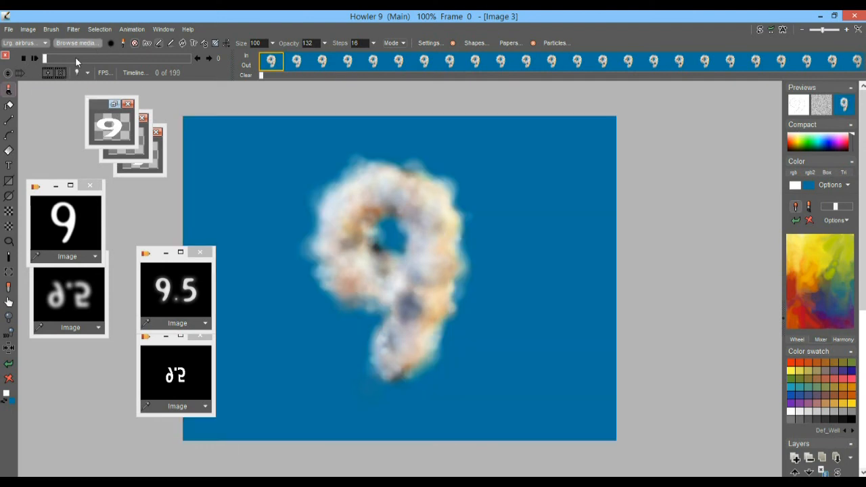
Play back the rendered particle 9 animation, scrubbing and rewinding to frame 0 between playbacks to review the motion.
left_click(35, 59)
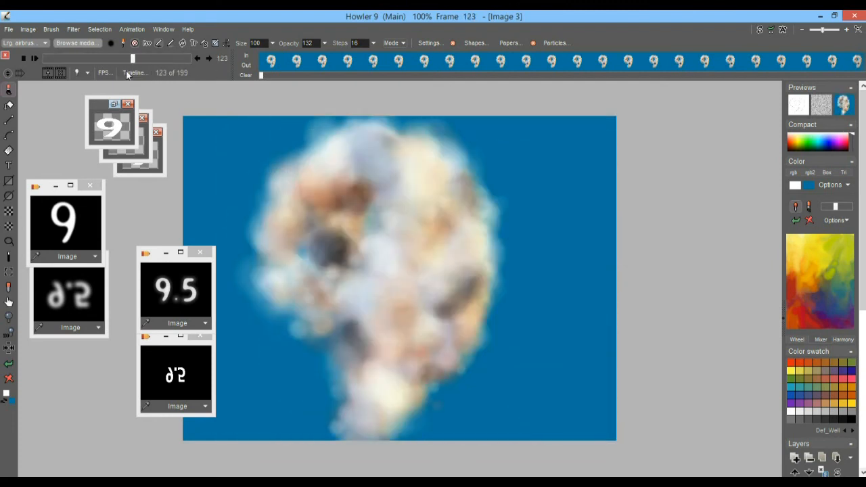
left_click_drag(46, 70, 1, 66)
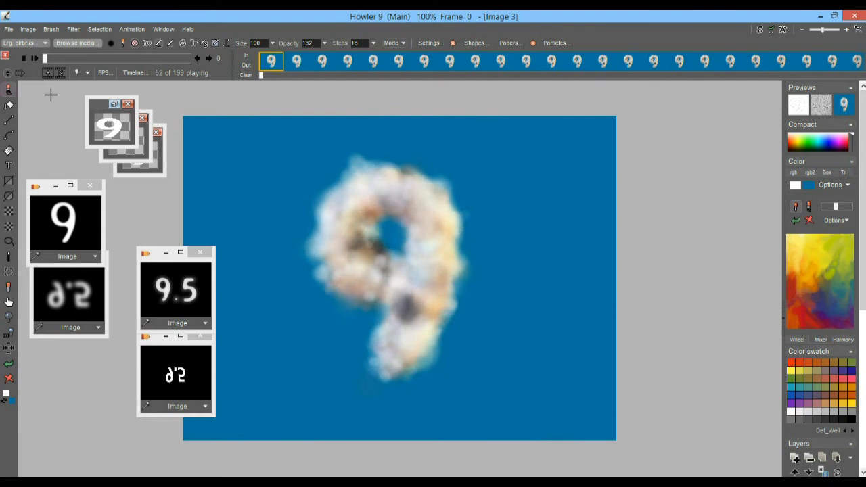
left_click(61, 59)
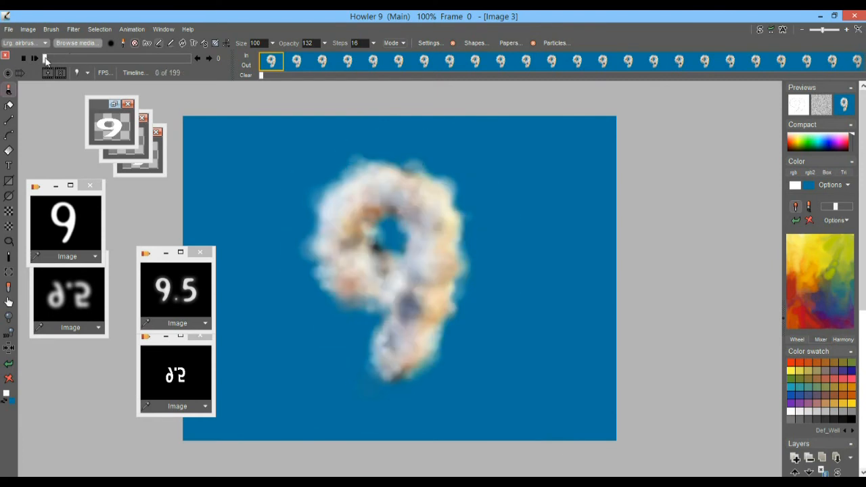
left_click_drag(61, 58, 29, 52)
left_click(35, 58)
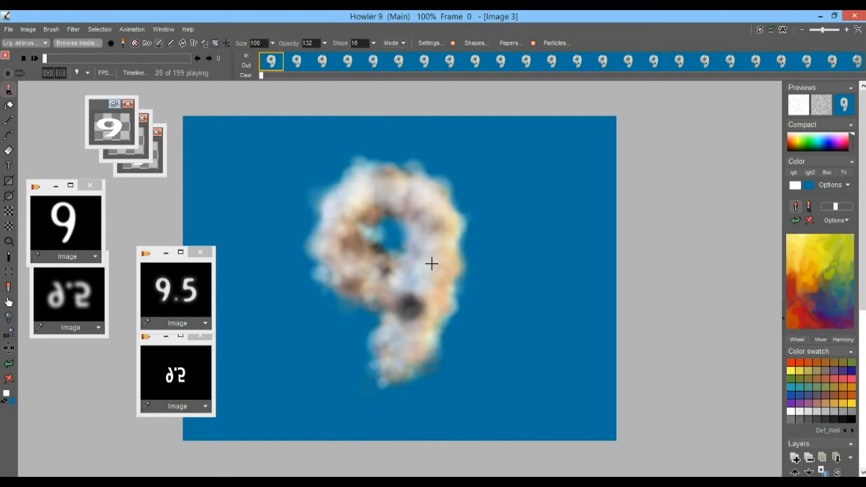
mouse_move(48, 62)
left_mouse_down()
mouse_move(62, 62)
mouse_move(45, 61)
left_mouse_up()
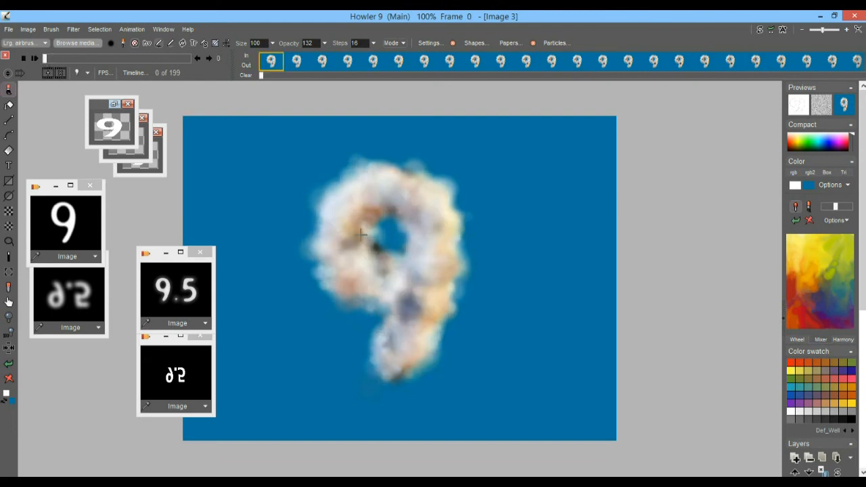
Examine the particle detail in the upper part of the 9 close up while the animation plays.
scroll(360, 234, "up", 5)
left_click_drag(428, 207, 541, 413)
left_click_drag(439, 243, 409, 209)
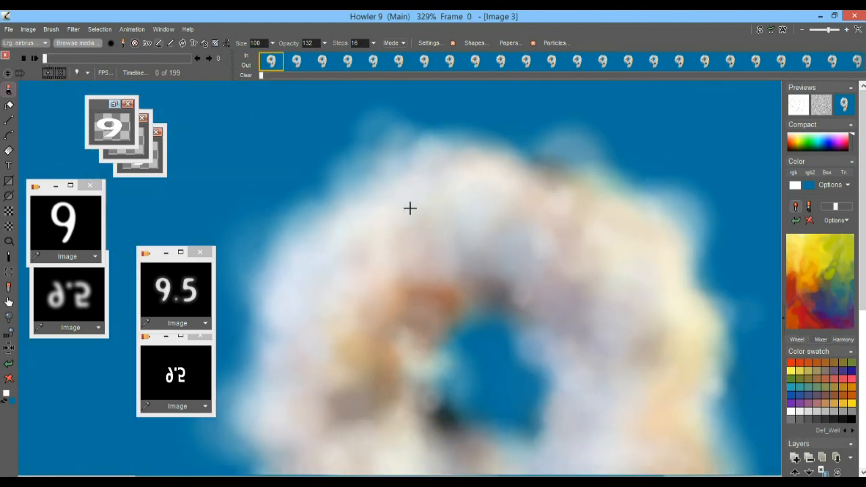
left_click(36, 57)
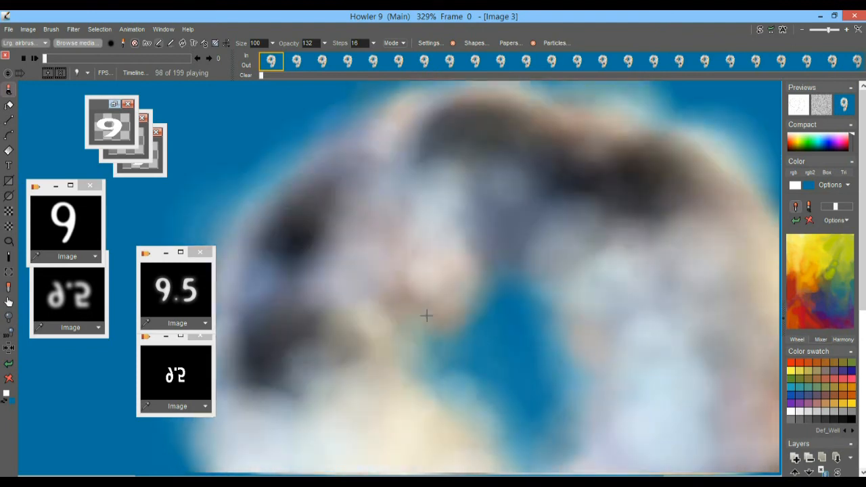
scroll(563, 378, "down", 12)
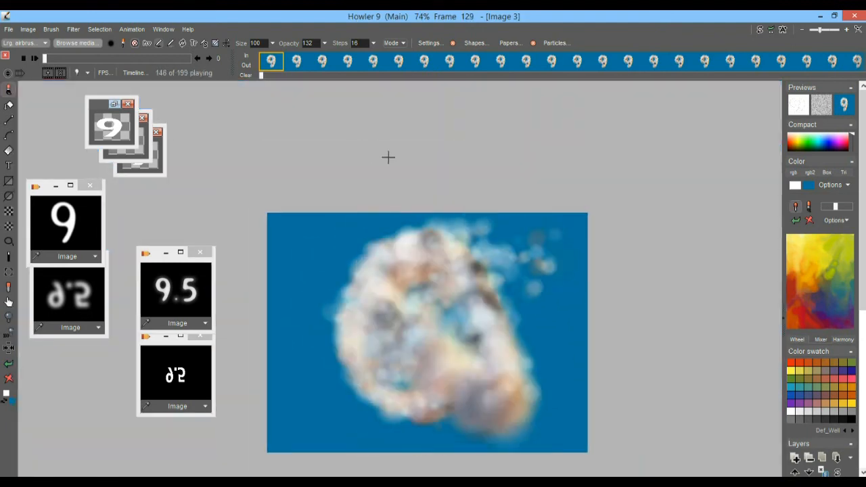
Scrub the animation to its last frames, rewind to frame 0 and replay it to check the whole movement.
left_click_drag(45, 59, 103, 60)
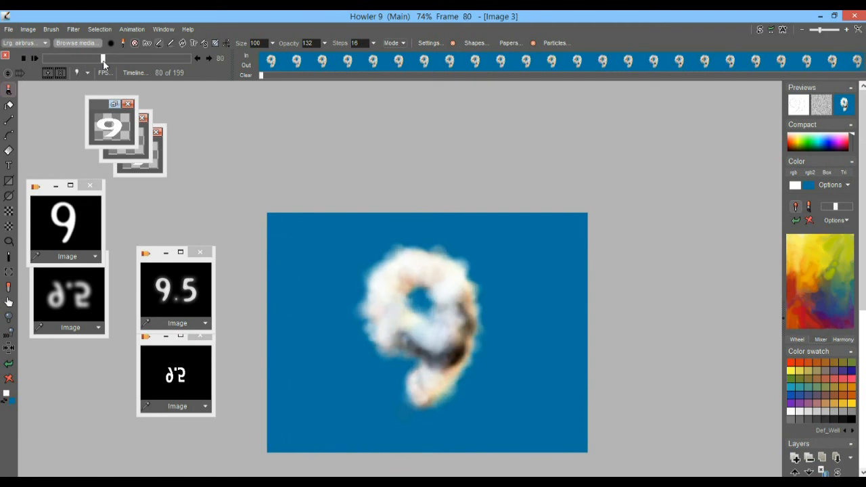
left_click_drag(104, 61, 194, 63)
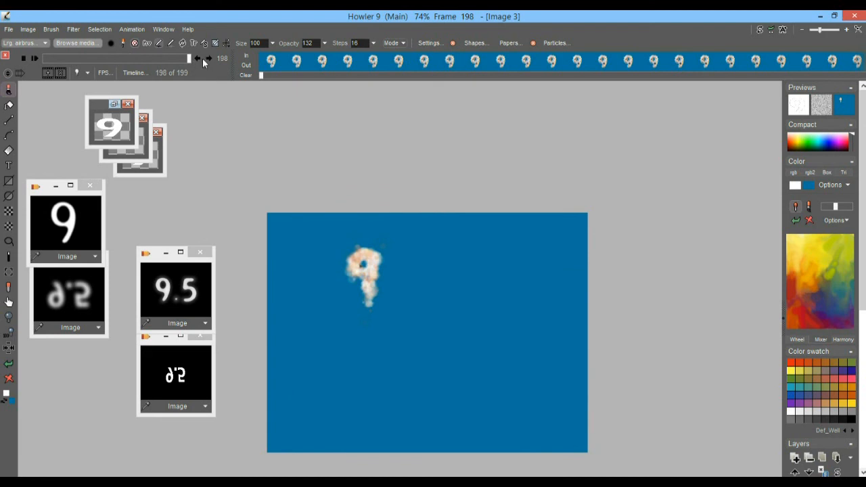
mouse_move(190, 58)
left_mouse_down()
mouse_move(173, 59)
mouse_move(195, 62)
left_mouse_up()
left_click_drag(196, 62, 42, 60)
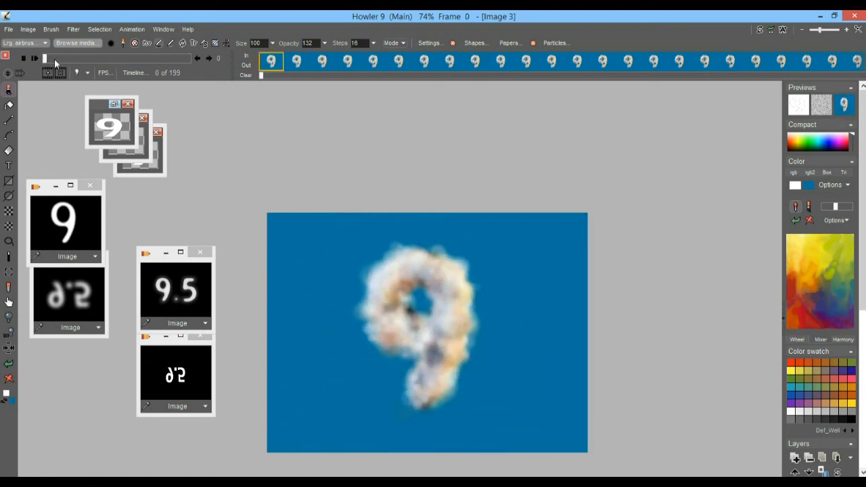
left_click(34, 58)
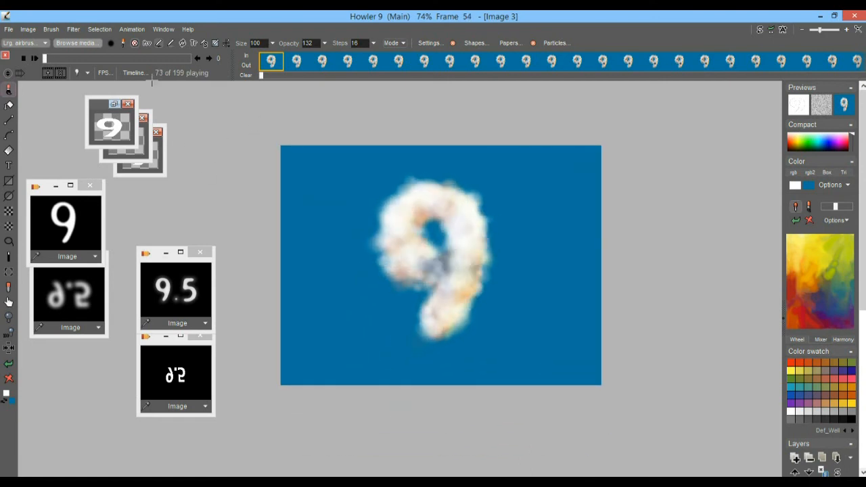
left_click_drag(86, 58, 37, 59)
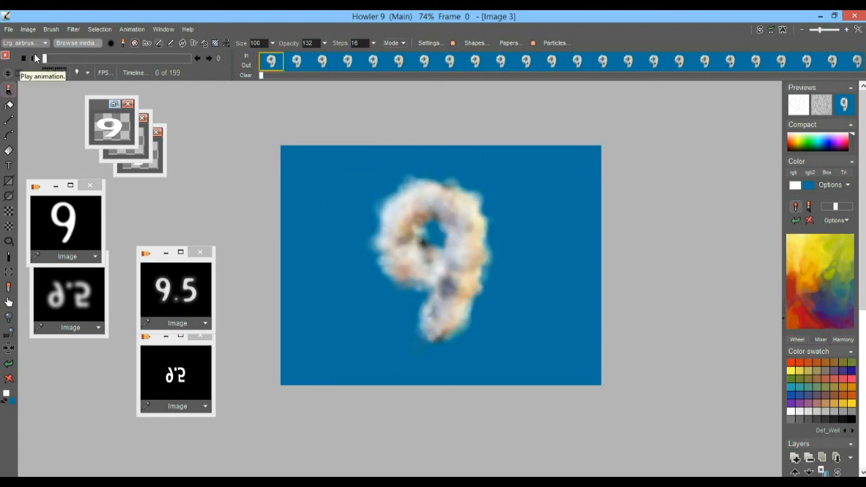
left_click(36, 58)
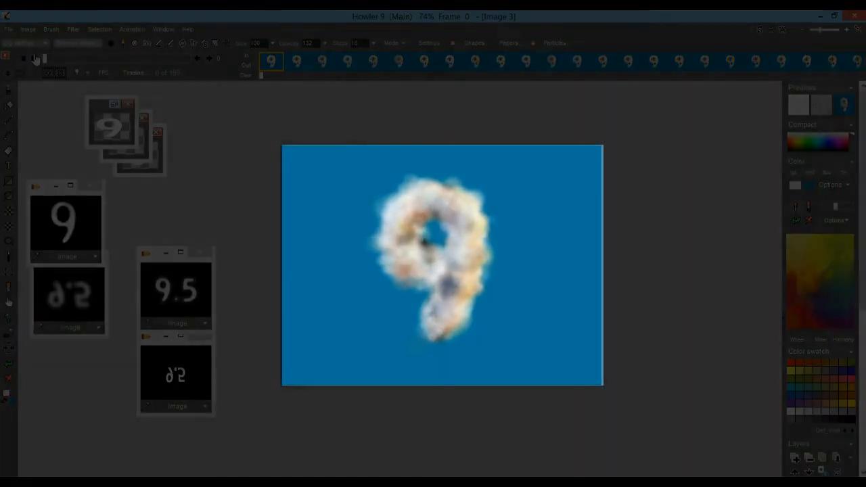